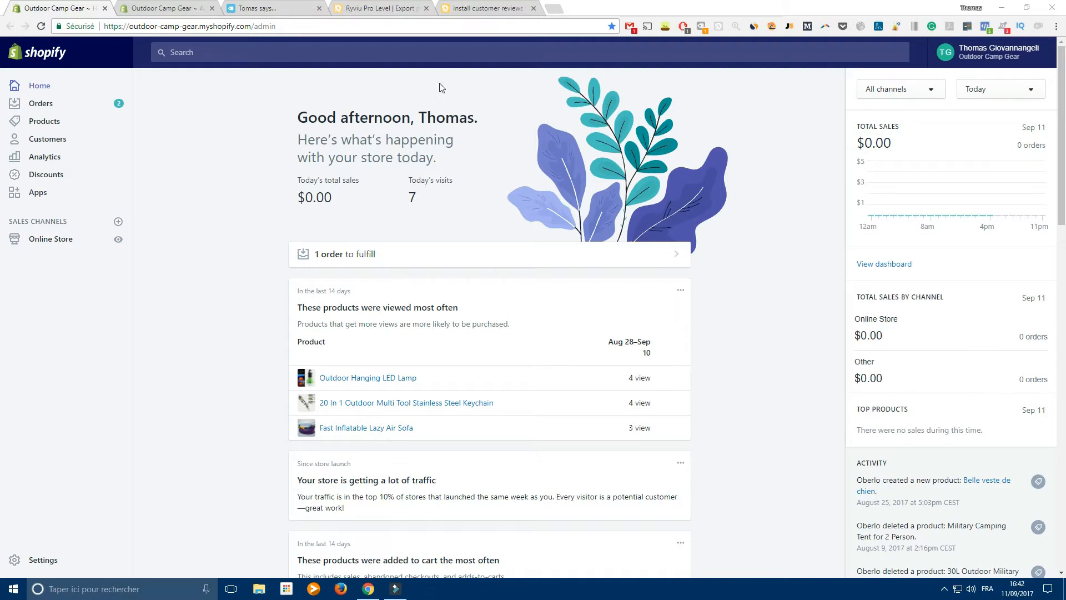
Open the Ryviu website from the installation guide and examine its pricing plans and feature comparison.
{"action": "left_click", "coordinate": [375, 8]}
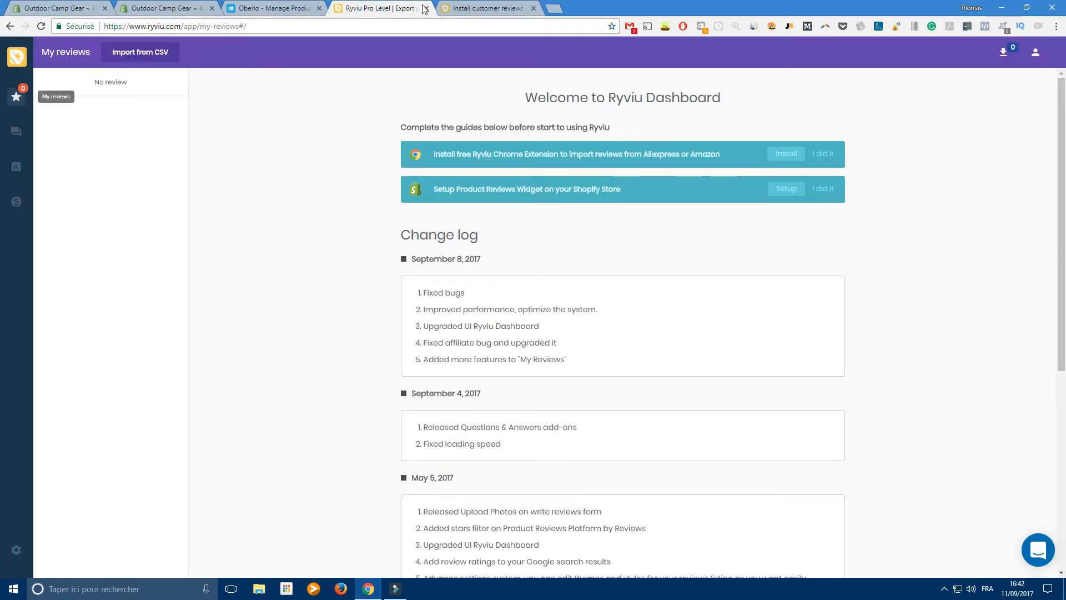
{"action": "left_click", "coordinate": [461, 8]}
{"action": "scroll", "coordinate": [650, 286], "scroll_direction": "up", "scroll_amount": 1}
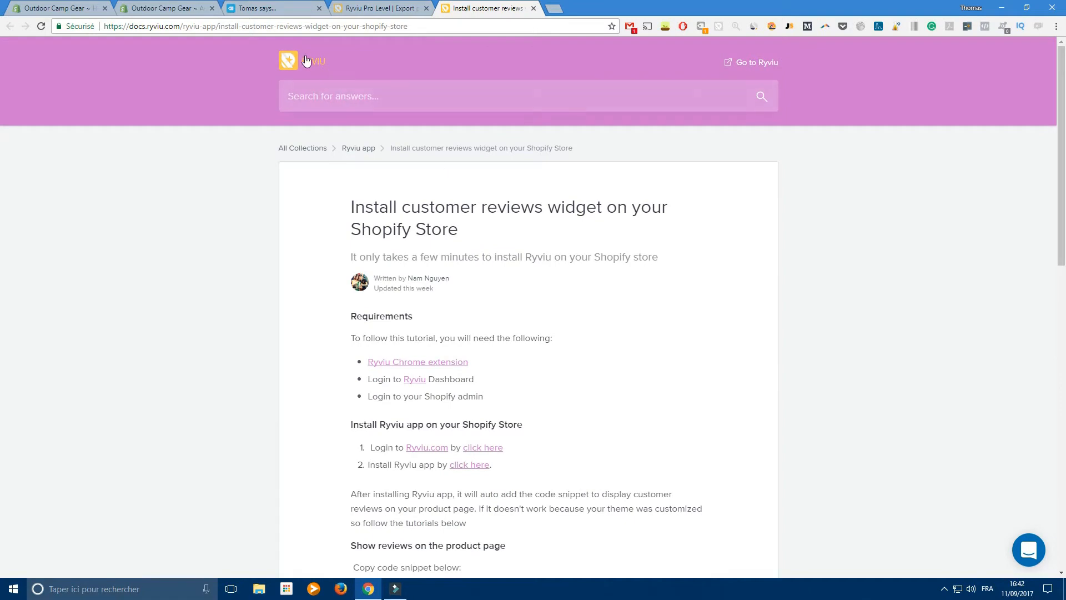
{"action": "left_click", "coordinate": [751, 64]}
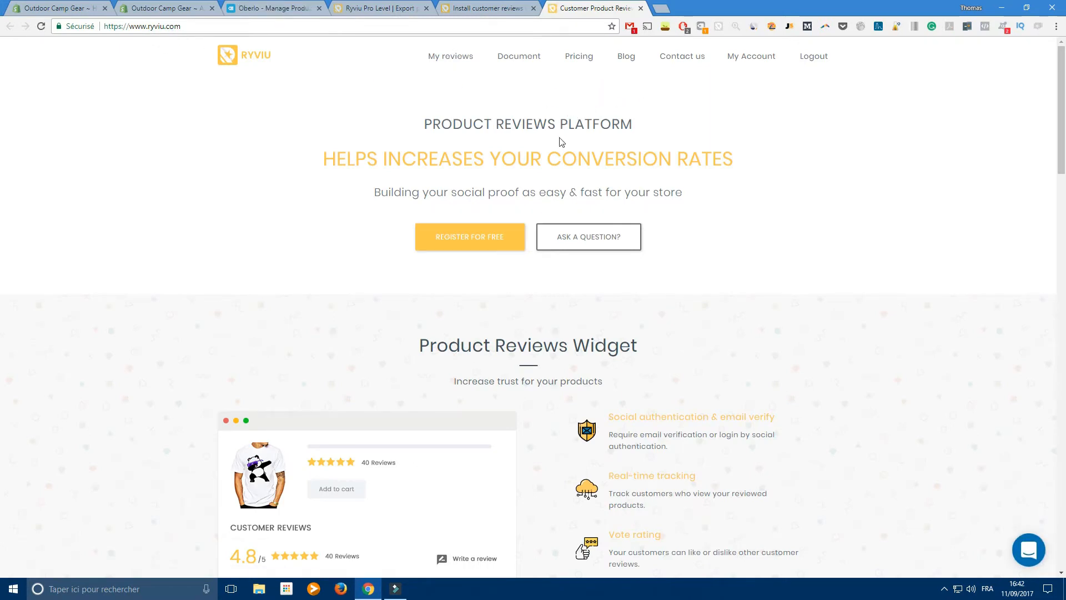
{"action": "left_click", "coordinate": [570, 65]}
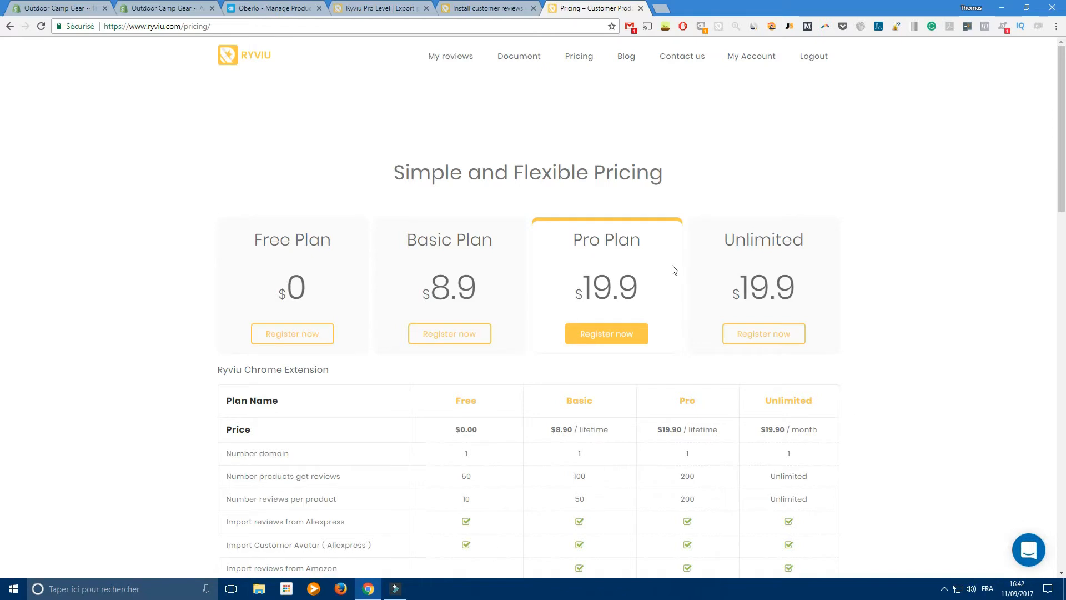
{"action": "scroll", "coordinate": [672, 268], "scroll_direction": "down", "scroll_amount": 3}
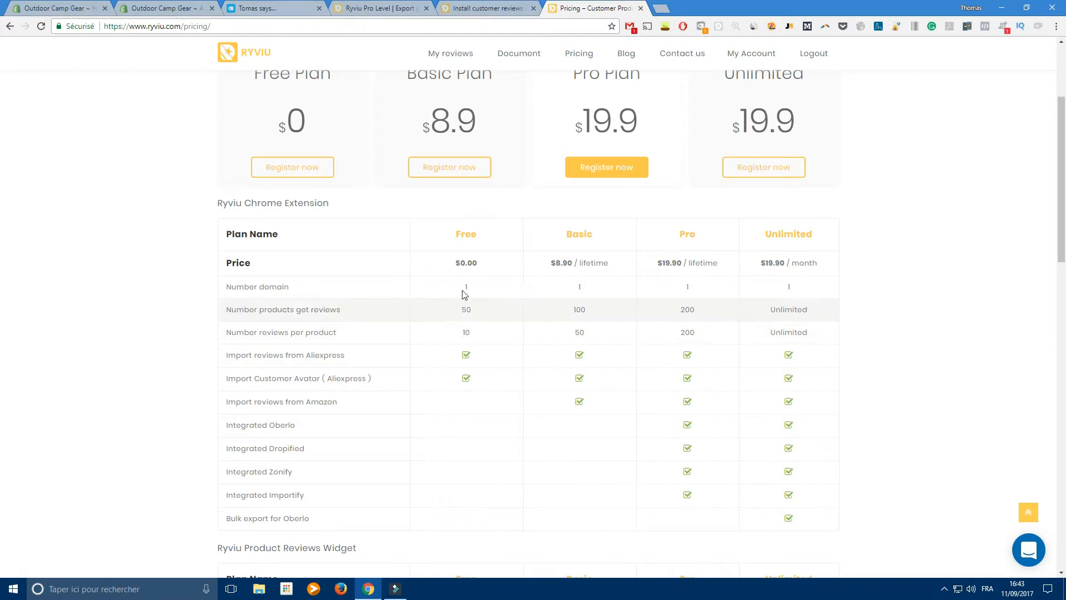
{"action": "scroll", "coordinate": [500, 339], "scroll_direction": "up", "scroll_amount": 3}
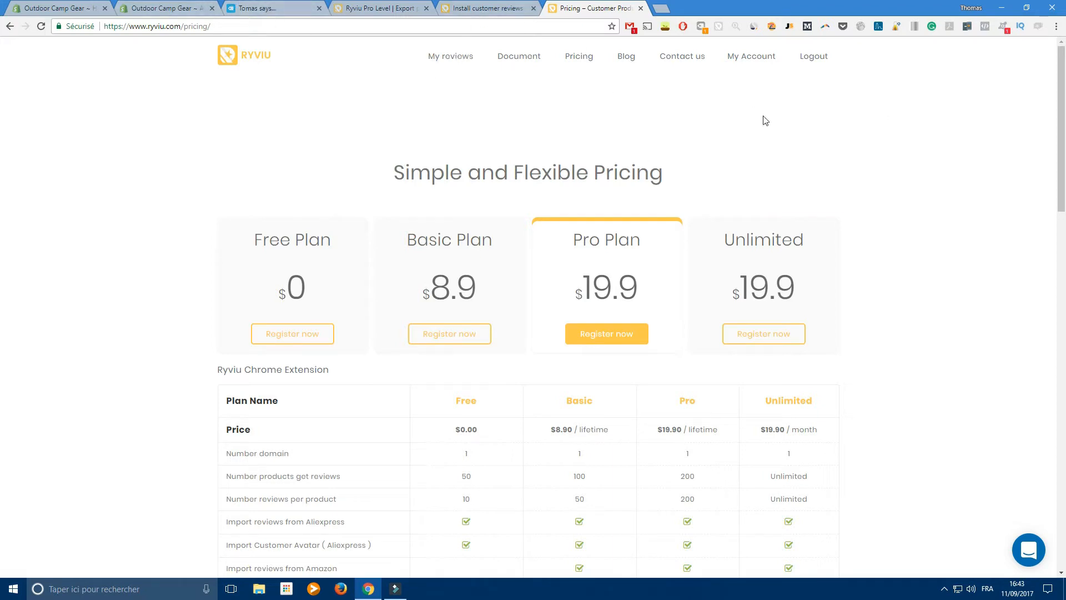
Review the guide's section on installing the Ryviu app on a Shopify store and briefly open its install link.
{"action": "left_click", "coordinate": [481, 10]}
{"action": "left_click", "coordinate": [384, 4]}
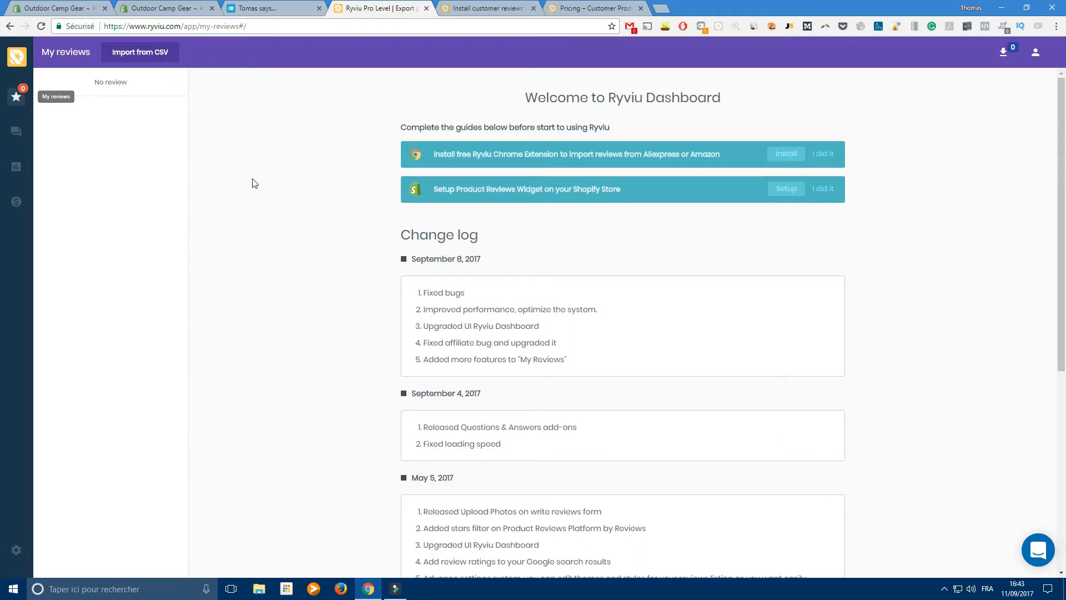
{"action": "left_click", "coordinate": [460, 7]}
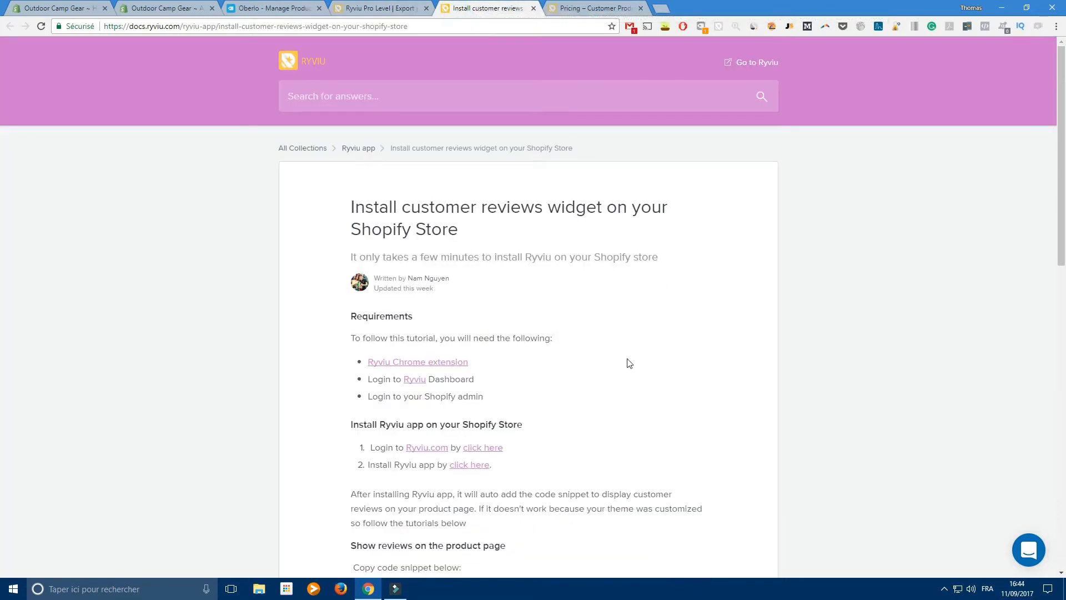
{"action": "scroll", "coordinate": [469, 319], "scroll_direction": "down", "scroll_amount": 4}
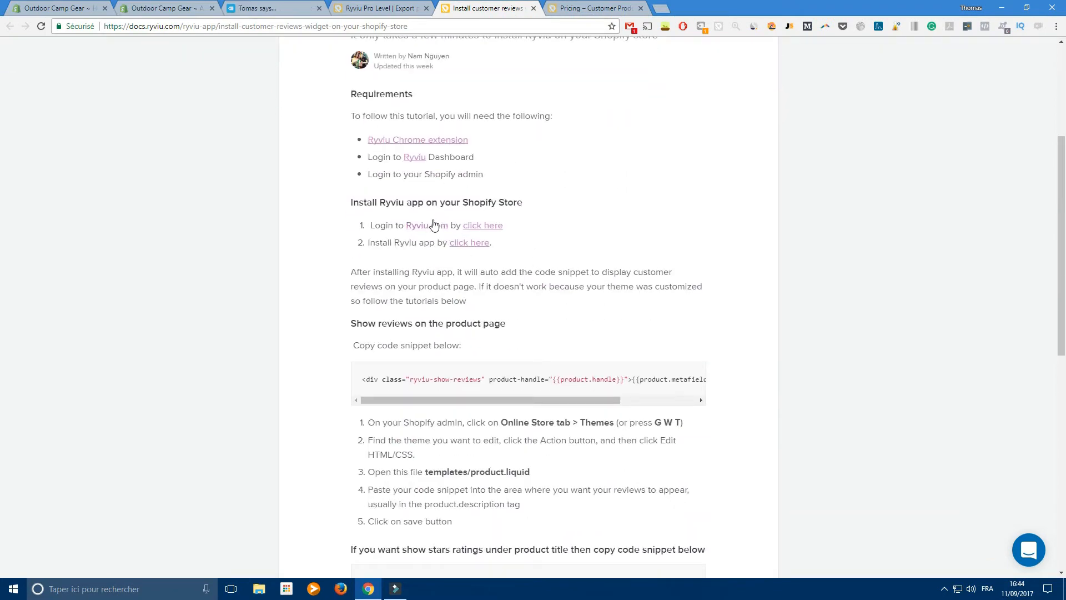
{"action": "left_click", "coordinate": [466, 243]}
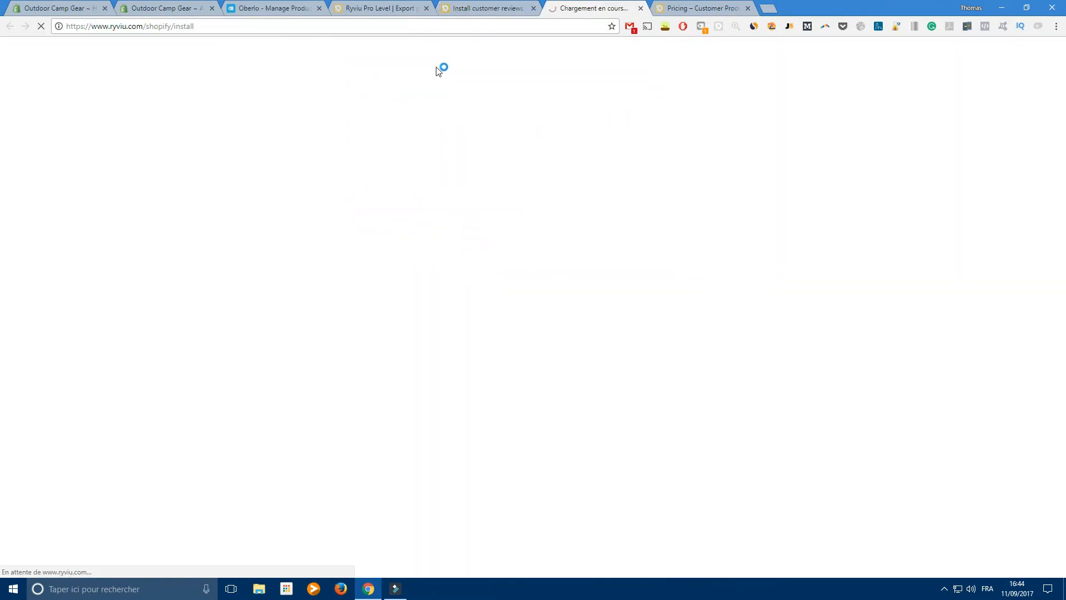
{"action": "left_click", "coordinate": [641, 8]}
Open the Ryviu app from the list of installed apps in the Shopify admin.
{"action": "left_click", "coordinate": [60, 7]}
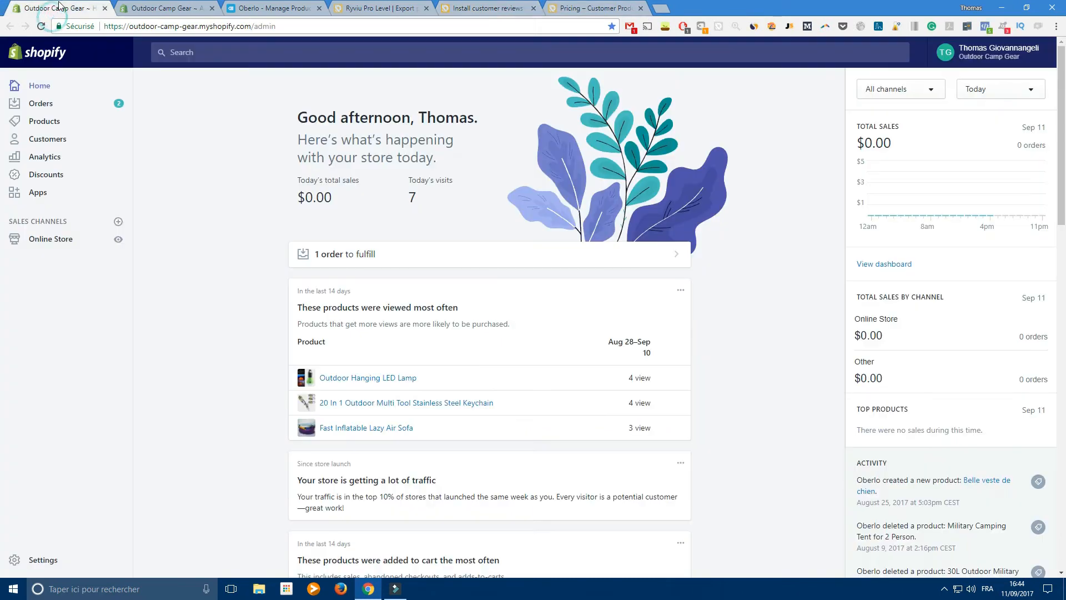
{"action": "left_click", "coordinate": [158, 7]}
{"action": "scroll", "coordinate": [477, 375], "scroll_direction": "down", "scroll_amount": 5}
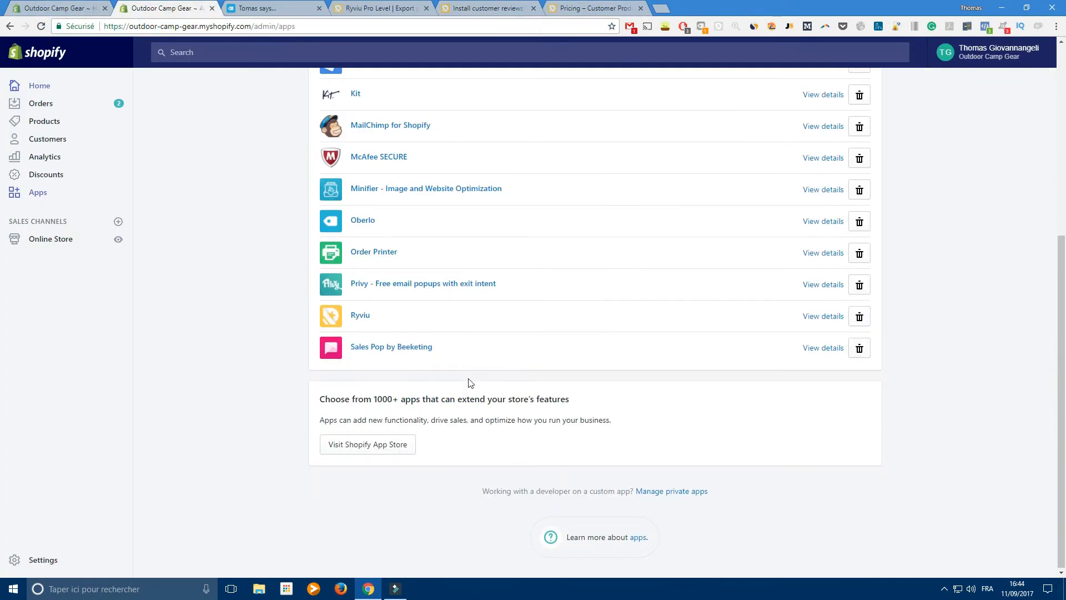
{"action": "left_click", "coordinate": [355, 317]}
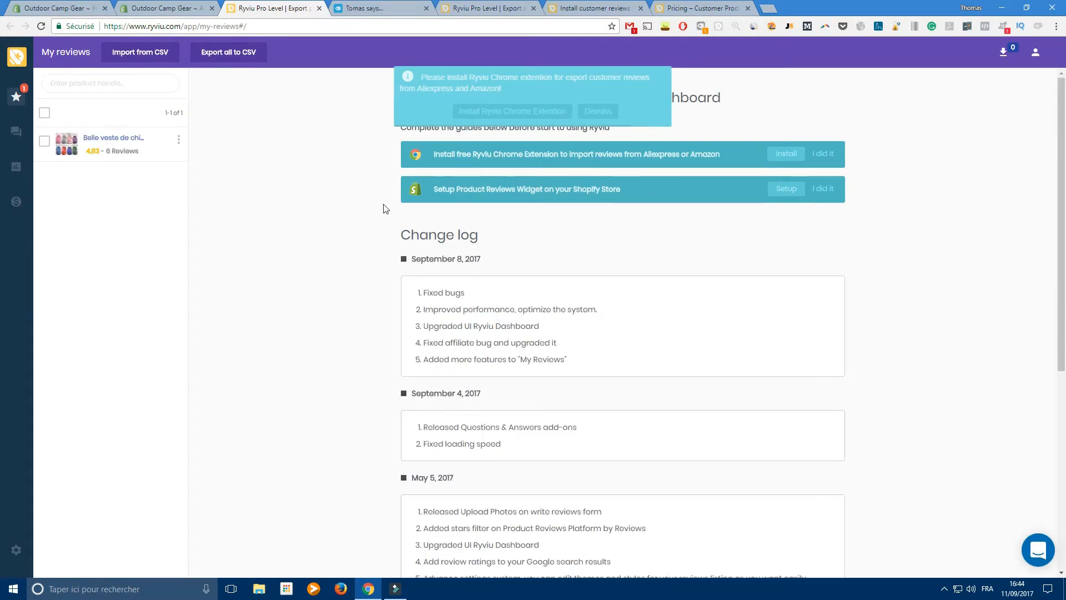
{"action": "left_click", "coordinate": [503, 11]}
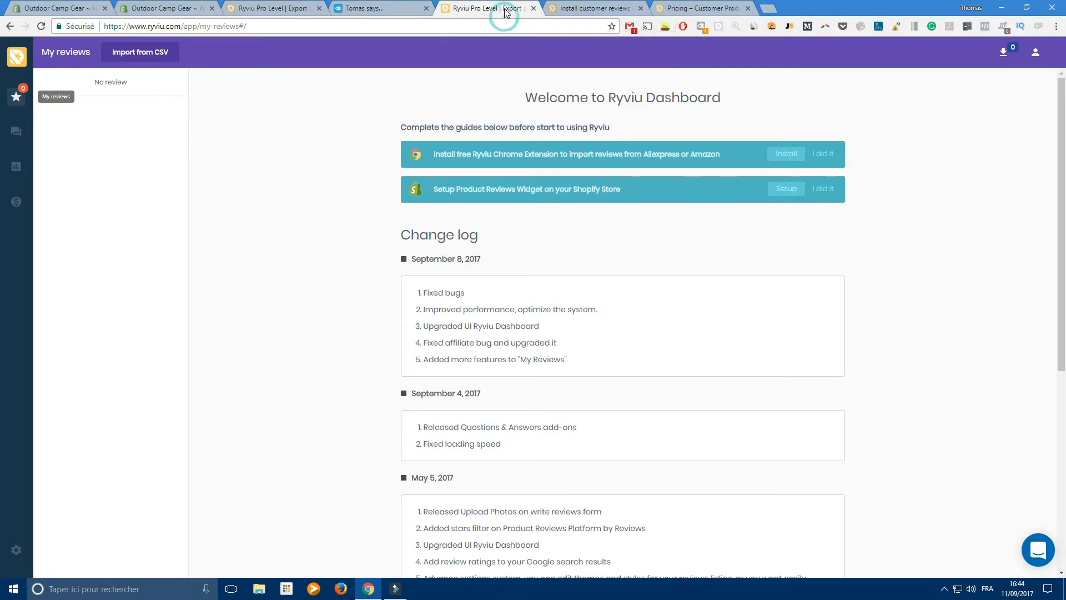
{"action": "left_click", "coordinate": [270, 10]}
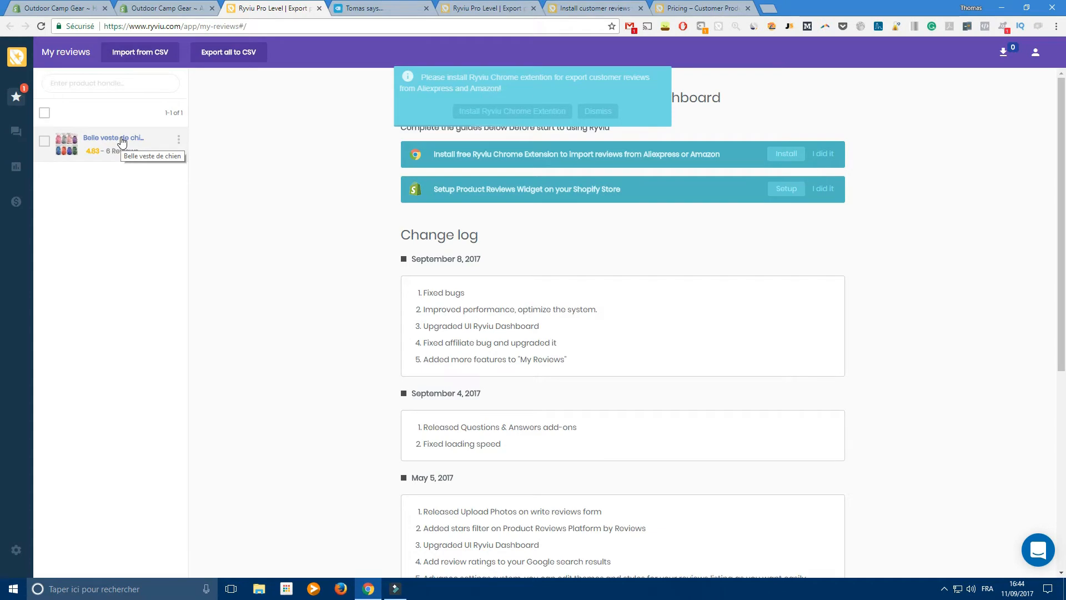
{"action": "left_click", "coordinate": [265, 169]}
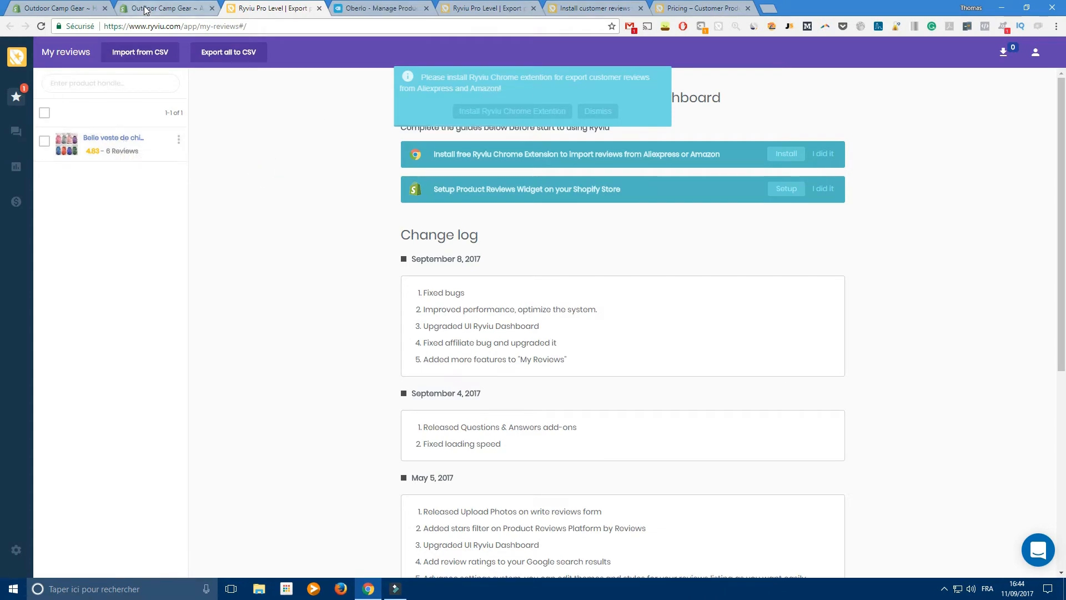
Switch to the Oberlo product list and try to export the customer reviews of Solar Power Panel to Ryviu.
{"action": "left_click", "coordinate": [146, 10]}
{"action": "left_click", "coordinate": [373, 6]}
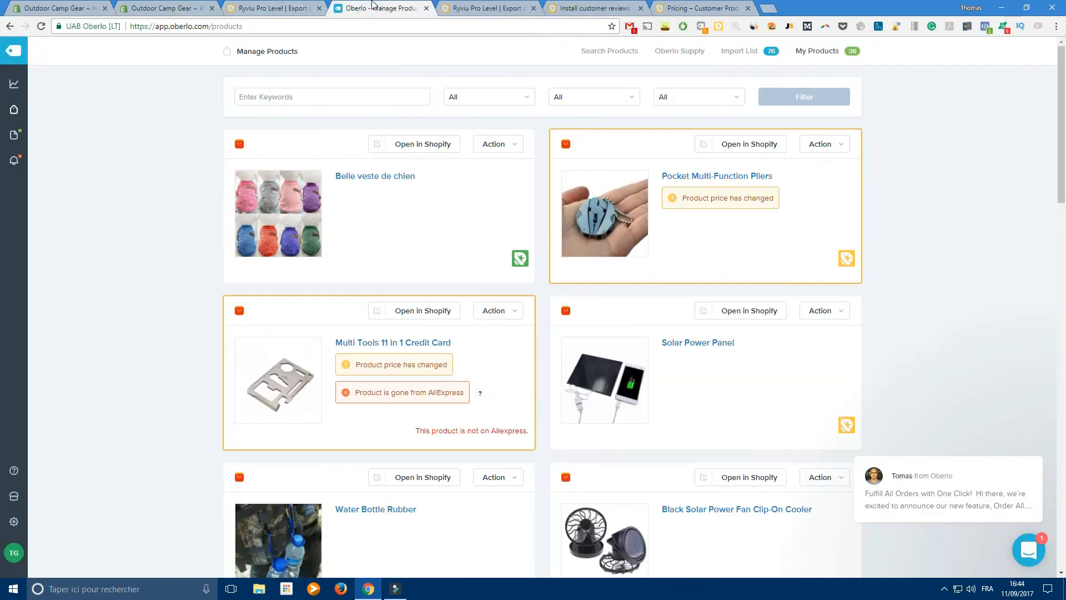
{"action": "left_click", "coordinate": [156, 179]}
{"action": "mouse_move", "coordinate": [14, 110]}
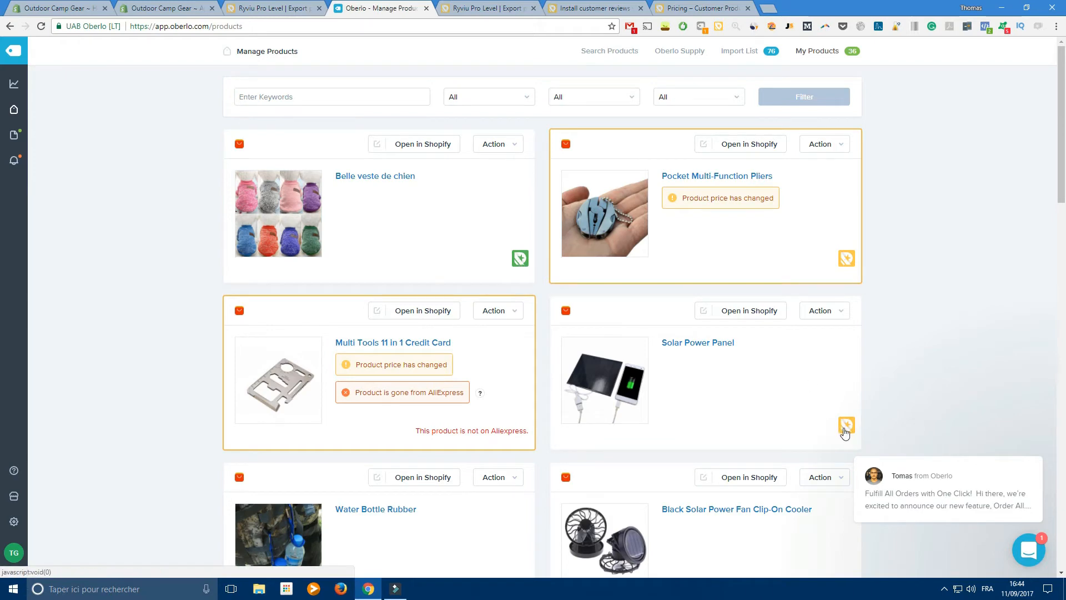
{"action": "scroll", "coordinate": [694, 349], "scroll_direction": "down", "scroll_amount": 1}
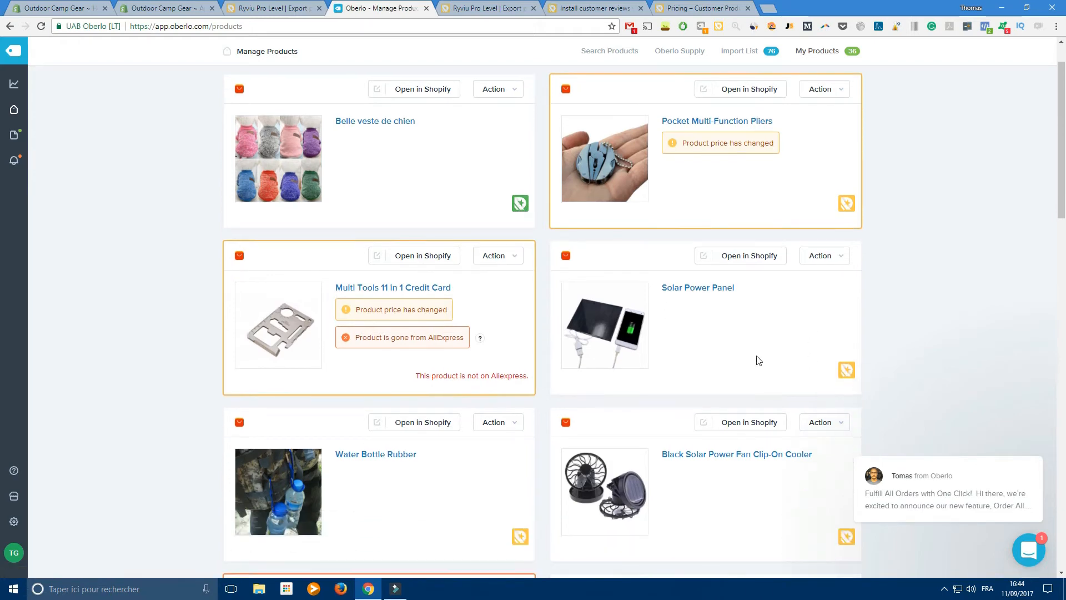
{"action": "left_click", "coordinate": [847, 371]}
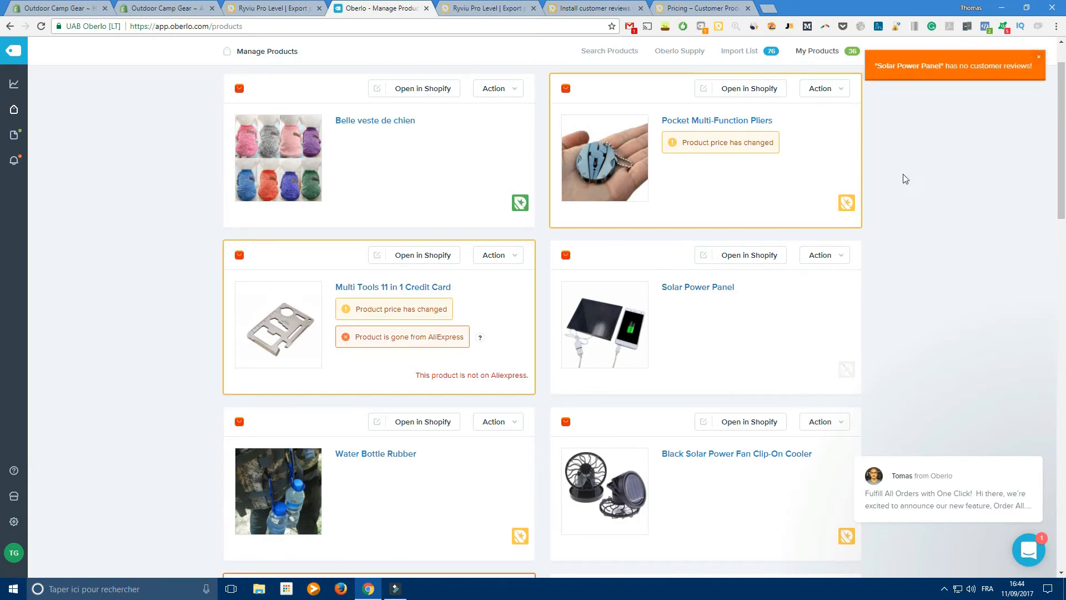
Export the customer reviews of Fast Inflatable Lazy Air Sofa from the Oberlo product list to Ryviu.
{"action": "scroll", "coordinate": [903, 363], "scroll_direction": "down", "scroll_amount": 4}
{"action": "scroll", "coordinate": [636, 326], "scroll_direction": "down", "scroll_amount": 12}
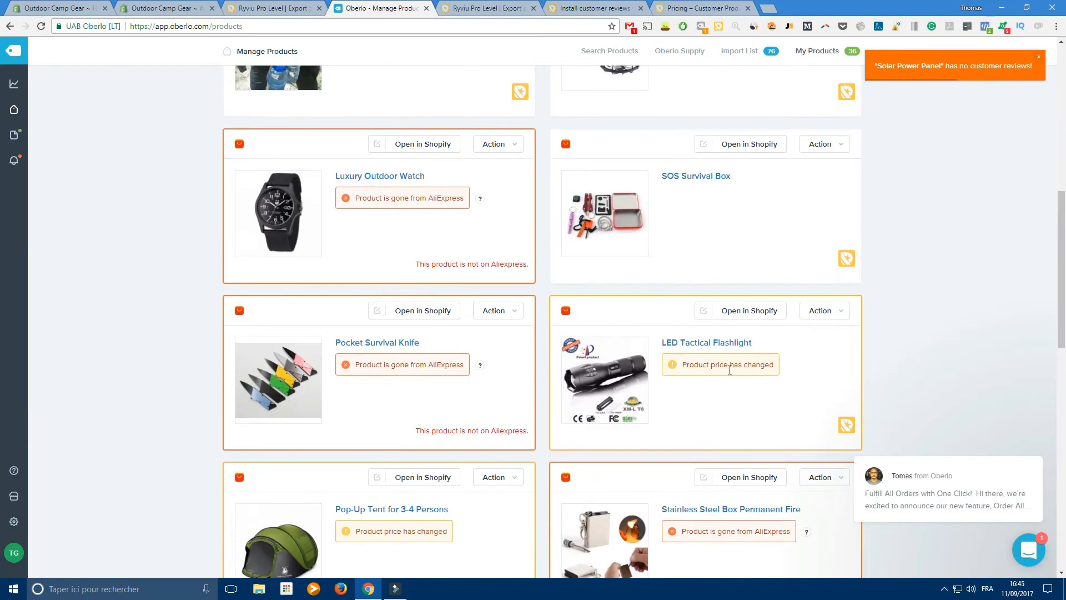
{"action": "scroll", "coordinate": [771, 370], "scroll_direction": "down", "scroll_amount": 2}
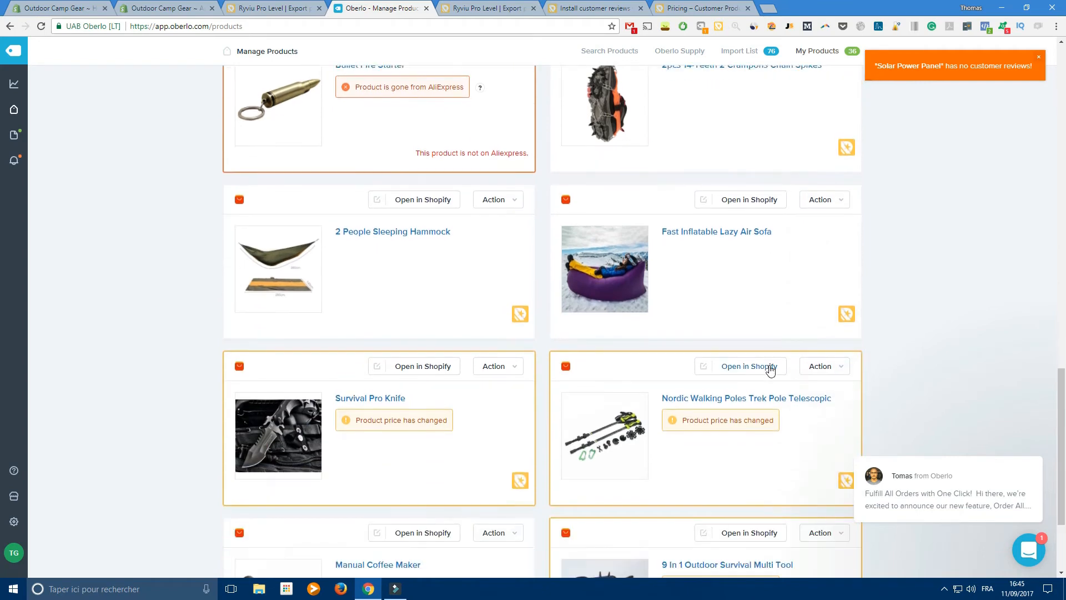
{"action": "scroll", "coordinate": [516, 319], "scroll_direction": "up", "scroll_amount": 4}
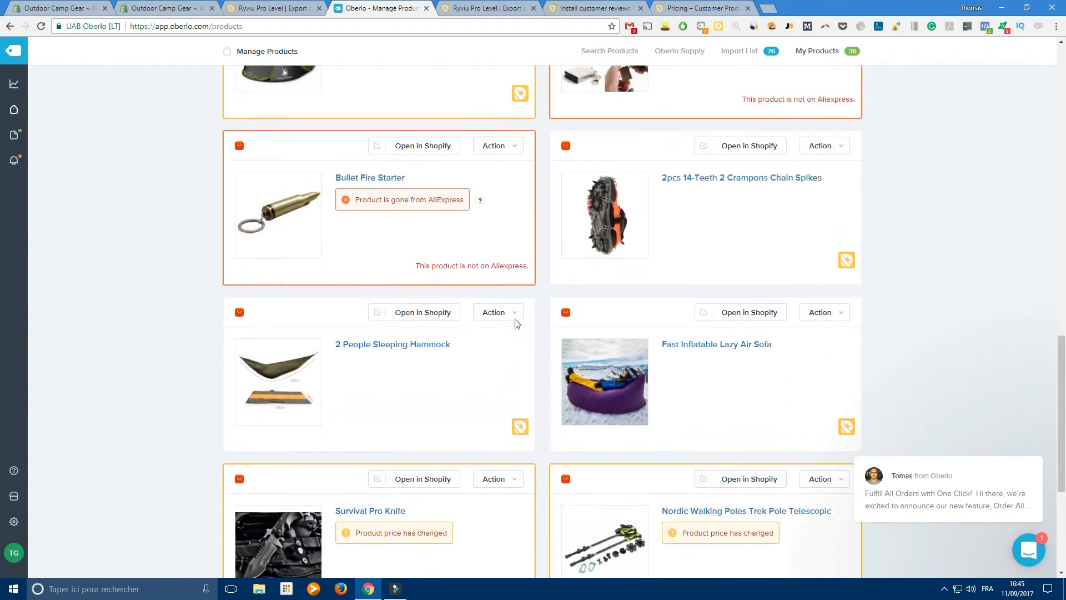
{"action": "scroll", "coordinate": [666, 388], "scroll_direction": "down", "scroll_amount": 2}
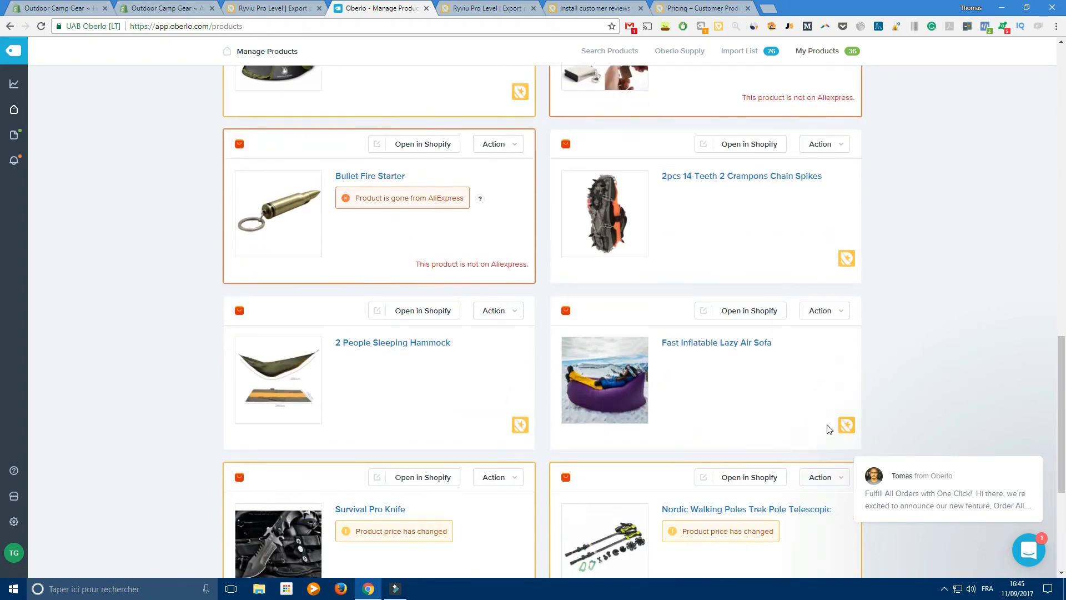
{"action": "scroll", "coordinate": [889, 439], "scroll_direction": "down", "scroll_amount": 2}
{"action": "left_click", "coordinate": [1021, 443]}
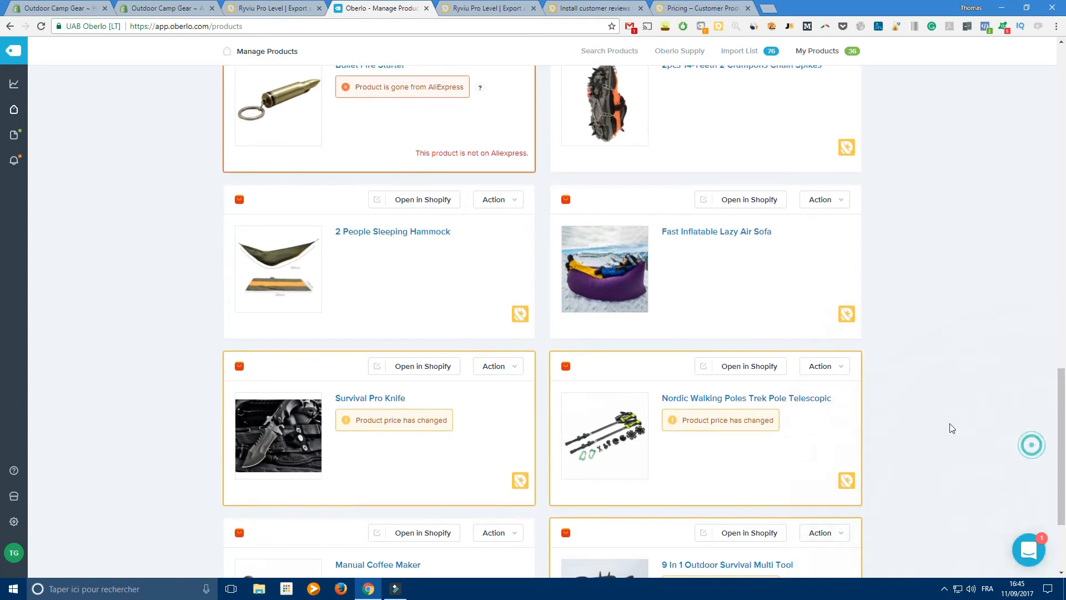
{"action": "left_click", "coordinate": [844, 315]}
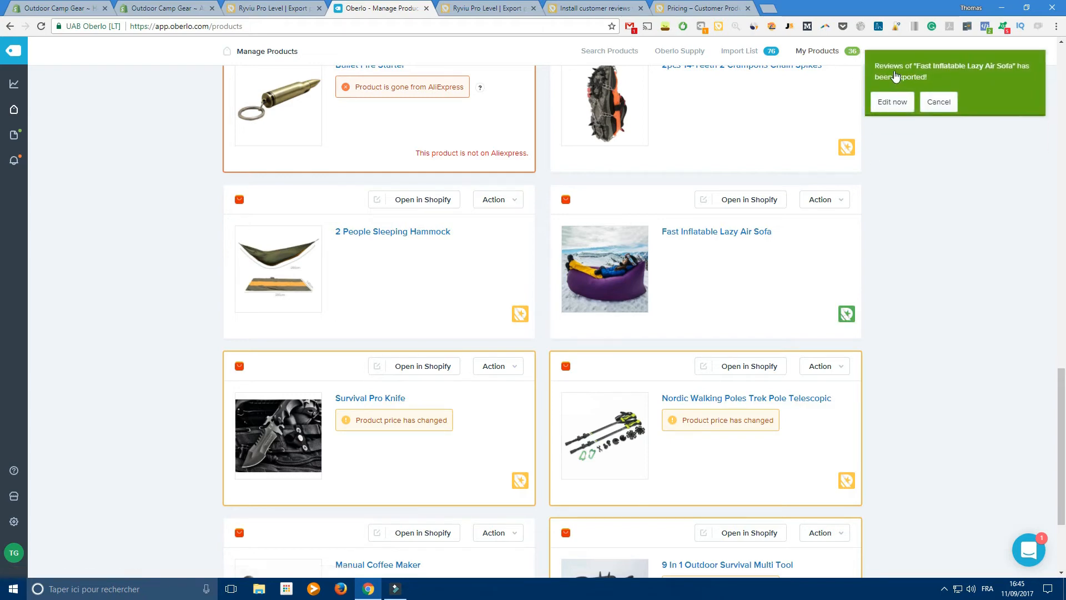
Refresh the reviews dashboard in Ryviu and open the reviews of Fast Inflatable Lazy Air Sofa.
{"action": "left_click", "coordinate": [302, 8]}
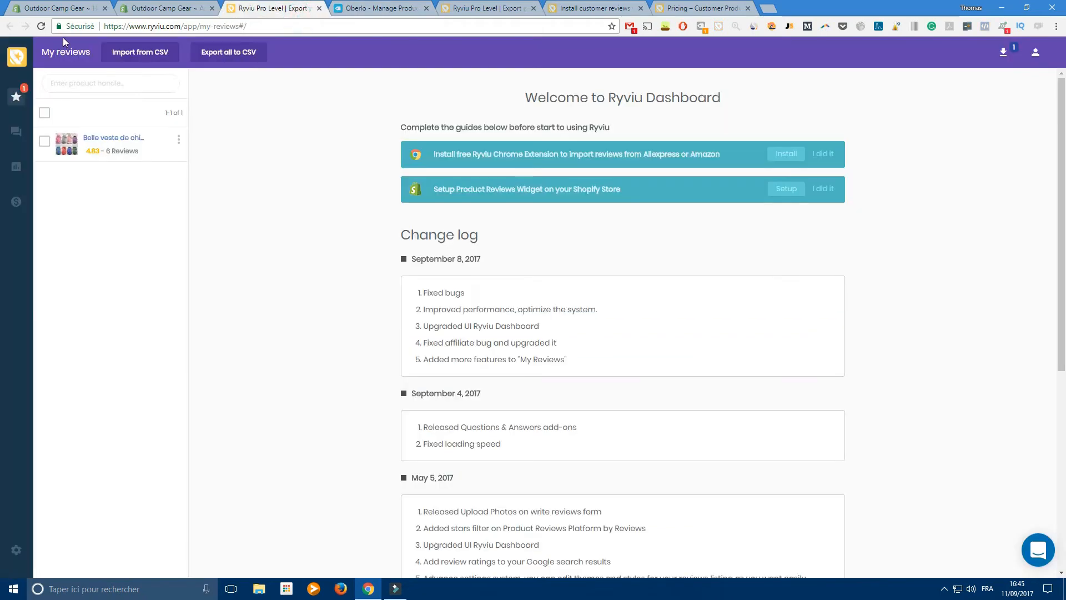
{"action": "left_click", "coordinate": [44, 26]}
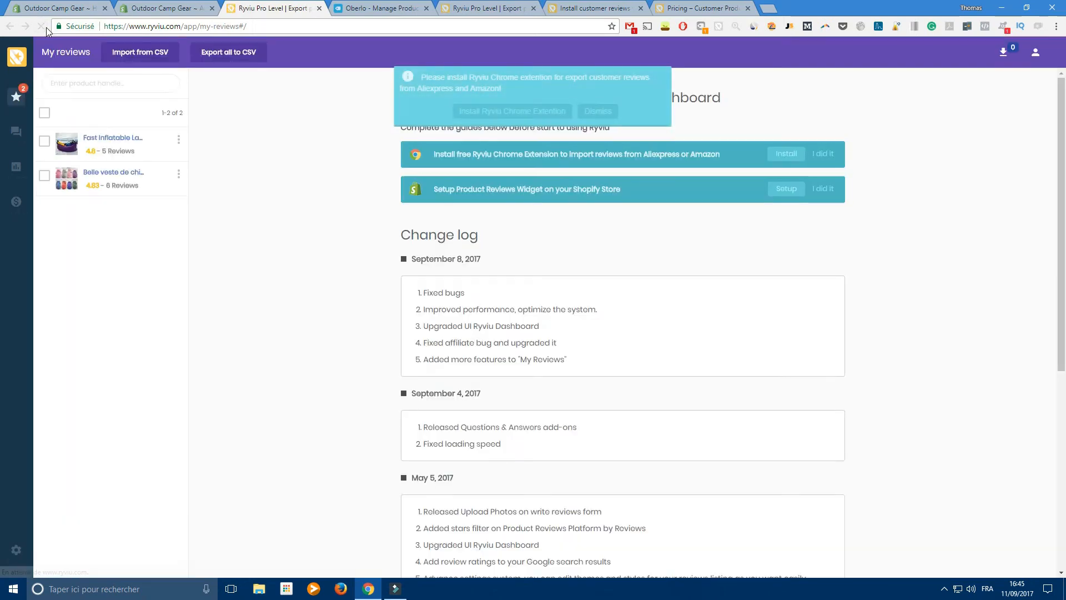
{"action": "left_click", "coordinate": [145, 146]}
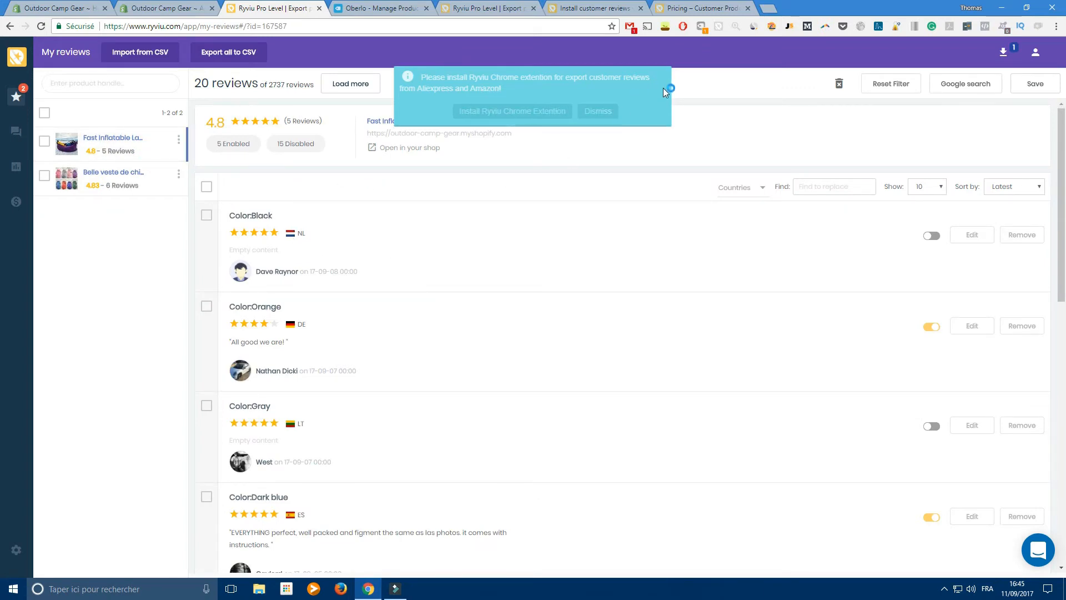
{"action": "left_click", "coordinate": [670, 173]}
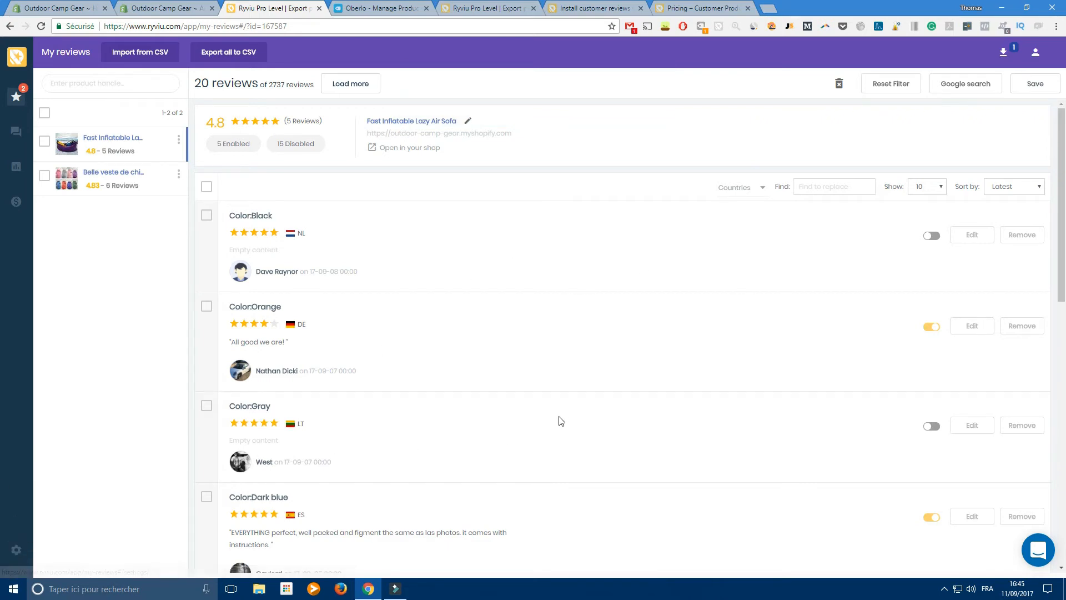
Look through the imported sofa reviews, checking ratings, comments and photos, including those on the second page.
{"action": "scroll", "coordinate": [560, 414], "scroll_direction": "down", "scroll_amount": 3}
{"action": "scroll", "coordinate": [528, 404], "scroll_direction": "down", "scroll_amount": 2}
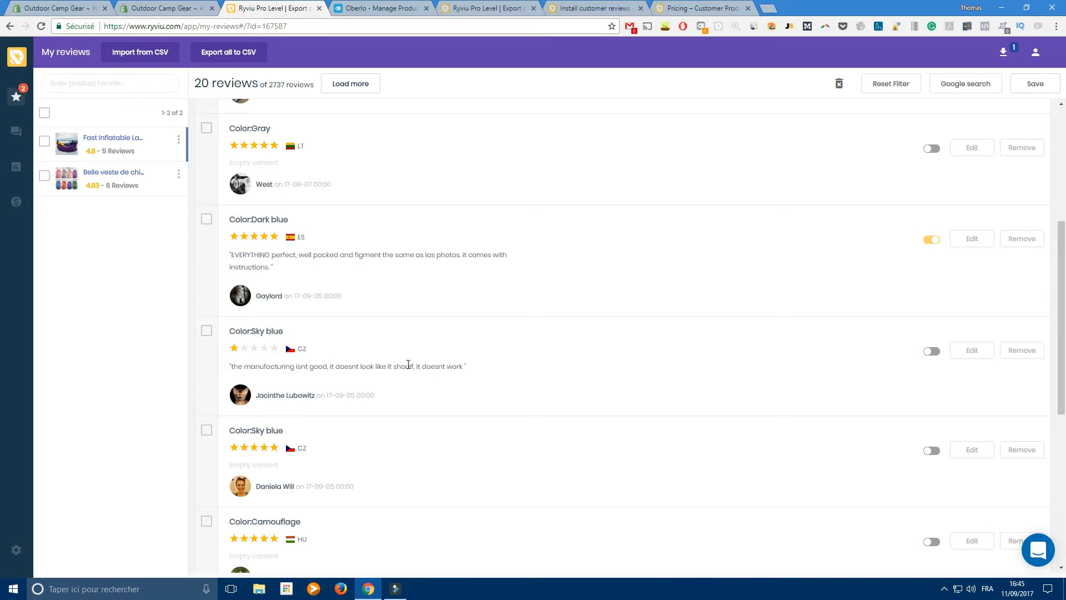
{"action": "scroll", "coordinate": [457, 378], "scroll_direction": "down", "scroll_amount": 5}
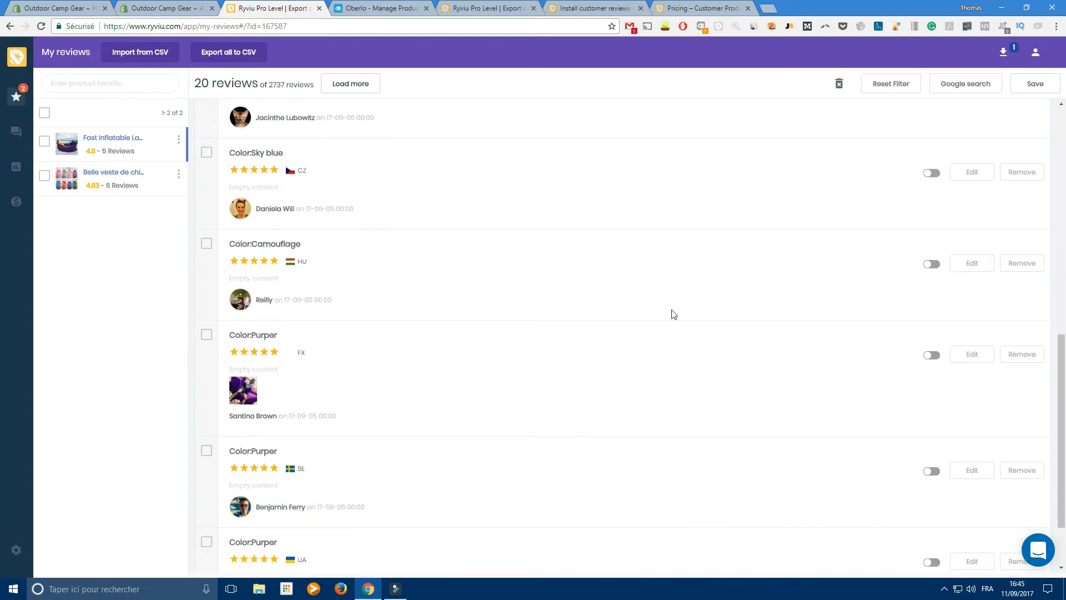
{"action": "scroll", "coordinate": [842, 314], "scroll_direction": "down", "scroll_amount": 1}
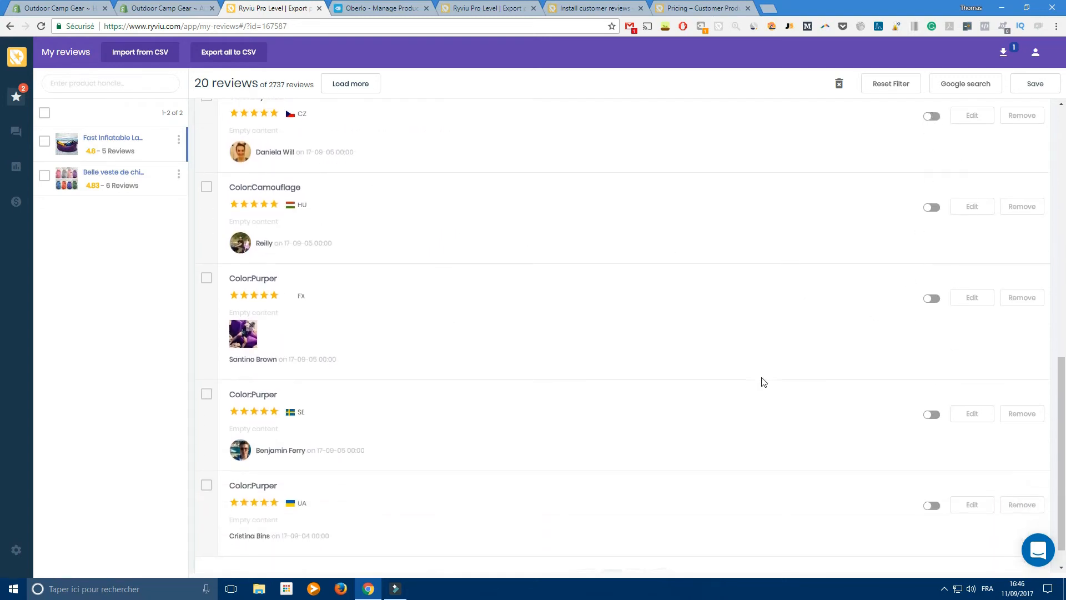
{"action": "scroll", "coordinate": [762, 383], "scroll_direction": "down", "scroll_amount": 1}
{"action": "left_click", "coordinate": [634, 549]}
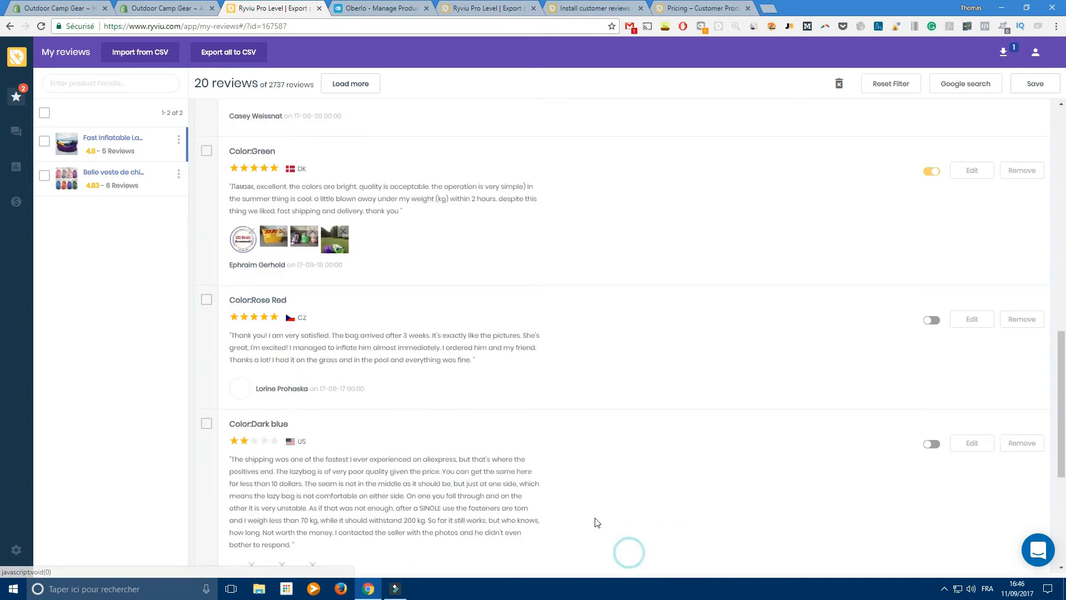
{"action": "scroll", "coordinate": [607, 409], "scroll_direction": "up", "scroll_amount": 2}
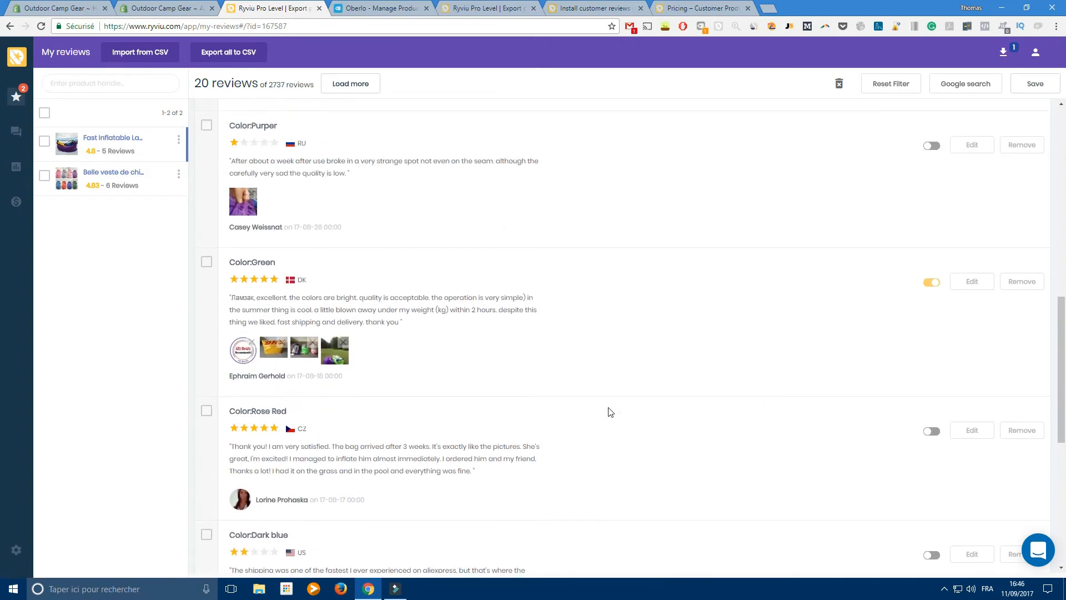
Edit the five-star Color:Green review of the sofa, removing the non-English word and comma at the start of its content, and close the editor.
{"action": "double_click", "coordinate": [250, 298]}
{"action": "mouse_move", "coordinate": [252, 295]}
{"action": "left_mouse_down"}
{"action": "mouse_move", "coordinate": [226, 303]}
{"action": "mouse_move", "coordinate": [233, 297]}
{"action": "left_mouse_up"}
{"action": "left_click", "coordinate": [464, 318]}
{"action": "scroll", "coordinate": [252, 356], "scroll_direction": "up", "scroll_amount": 1}
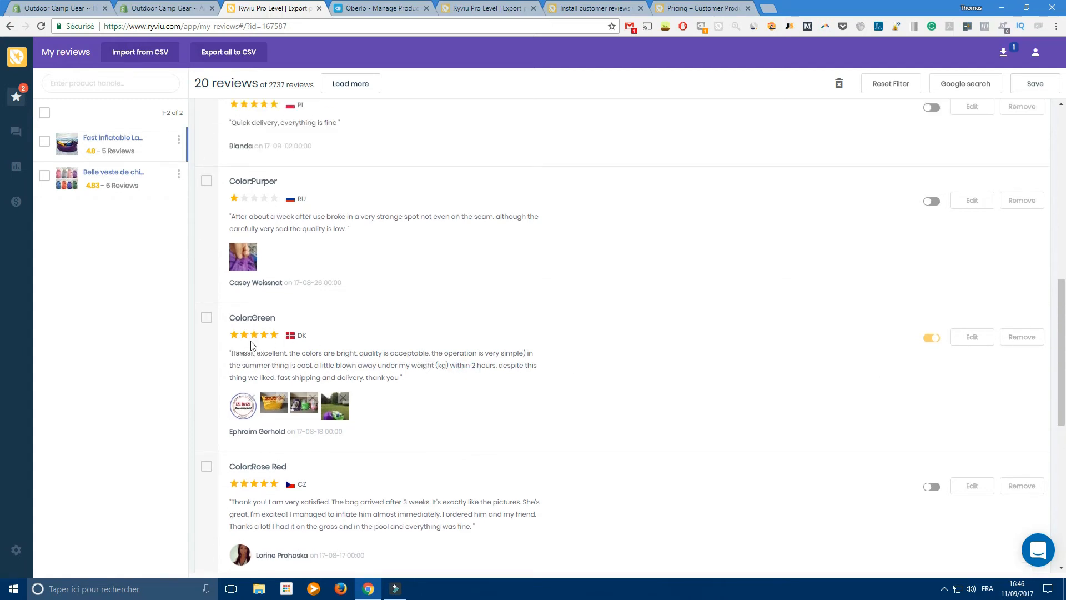
{"action": "left_click", "coordinate": [973, 337]}
{"action": "scroll", "coordinate": [265, 371], "scroll_direction": "down", "scroll_amount": 2}
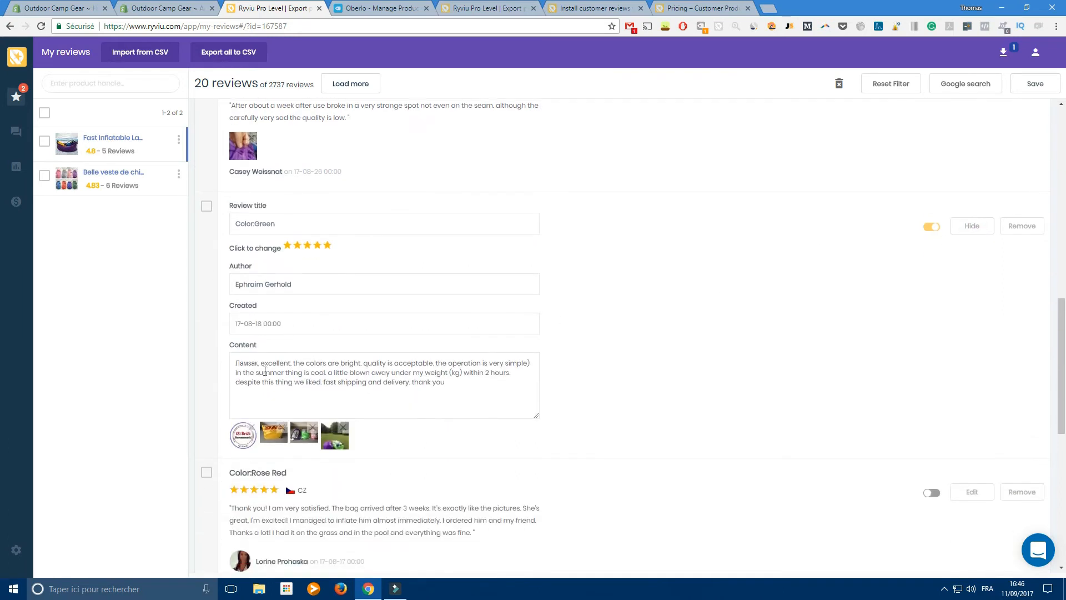
{"action": "left_click", "coordinate": [260, 362]}
{"action": "double_click", "coordinate": [250, 363]}
{"action": "key", "text": "BackSpace"}
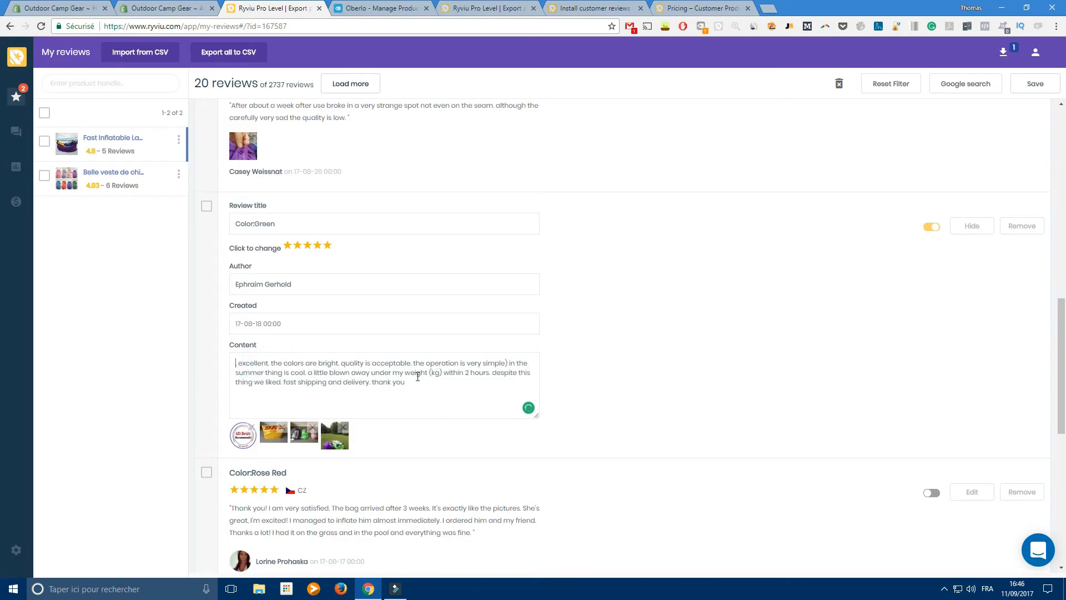
{"action": "key", "text": "Delete"}
{"action": "key", "text": "Delete"}
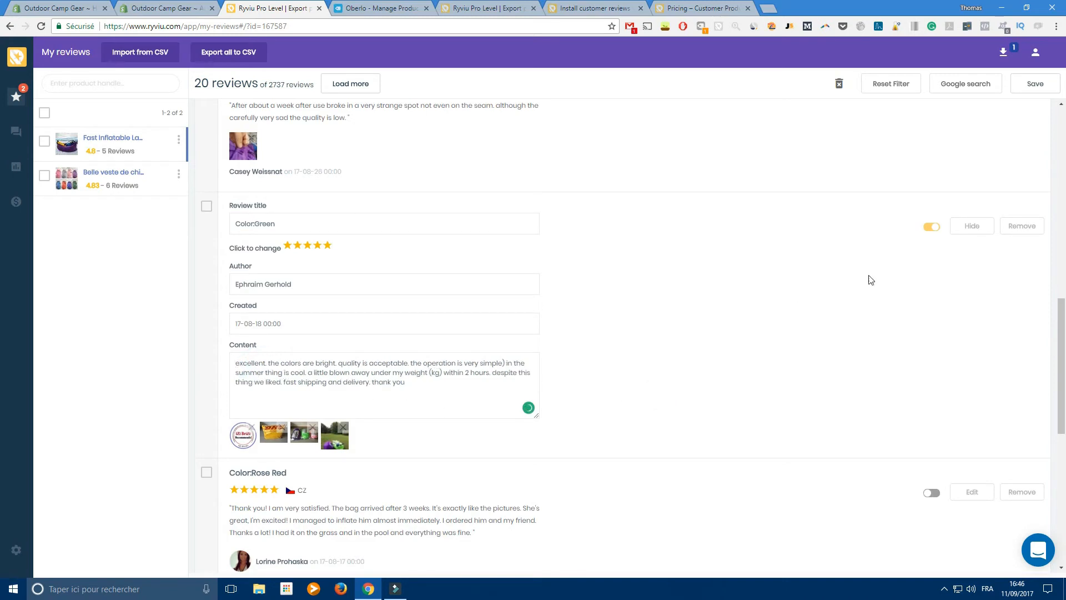
{"action": "left_click", "coordinate": [698, 393]}
{"action": "scroll", "coordinate": [675, 480], "scroll_direction": "down", "scroll_amount": 1}
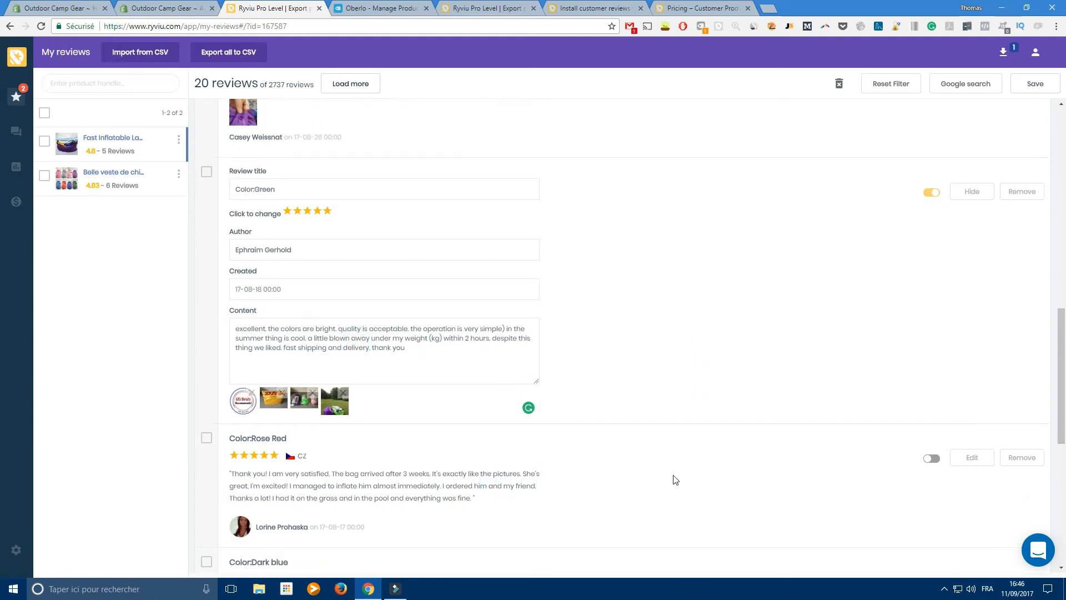
{"action": "scroll", "coordinate": [675, 479], "scroll_direction": "down", "scroll_amount": 2}
{"action": "left_click", "coordinate": [968, 116]}
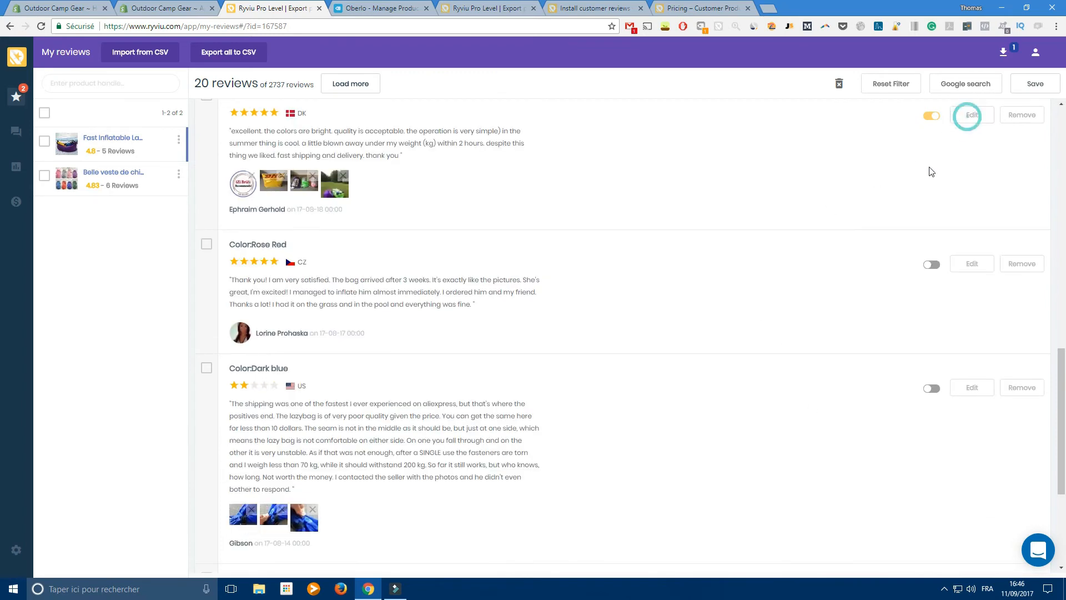
Save the changes to the sofa's reviews and check the download notifications.
{"action": "scroll", "coordinate": [236, 272], "scroll_direction": "up", "scroll_amount": 3}
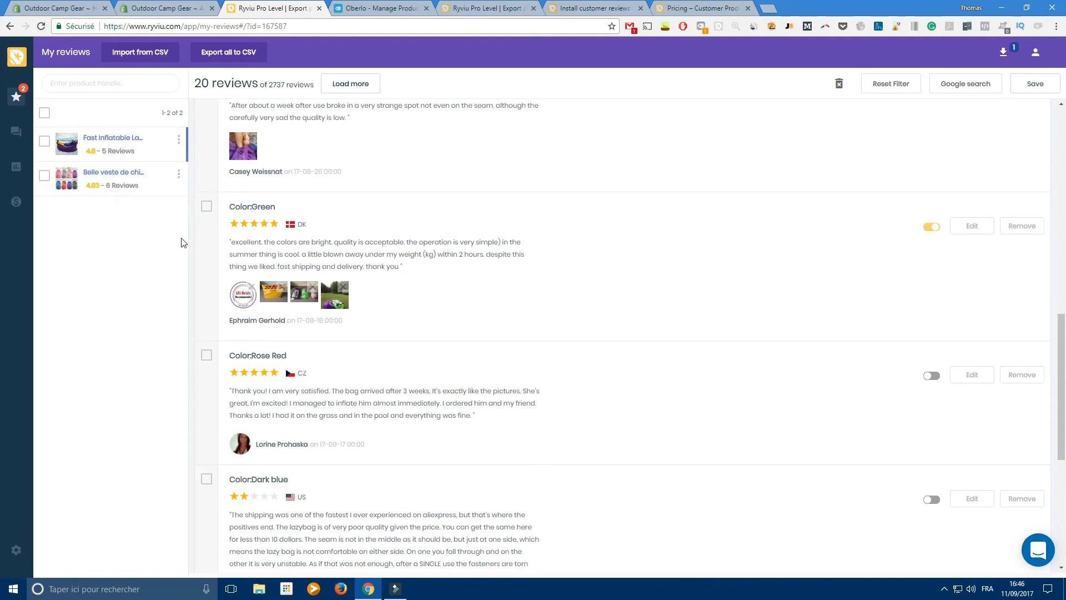
{"action": "scroll", "coordinate": [498, 374], "scroll_direction": "up", "scroll_amount": 10}
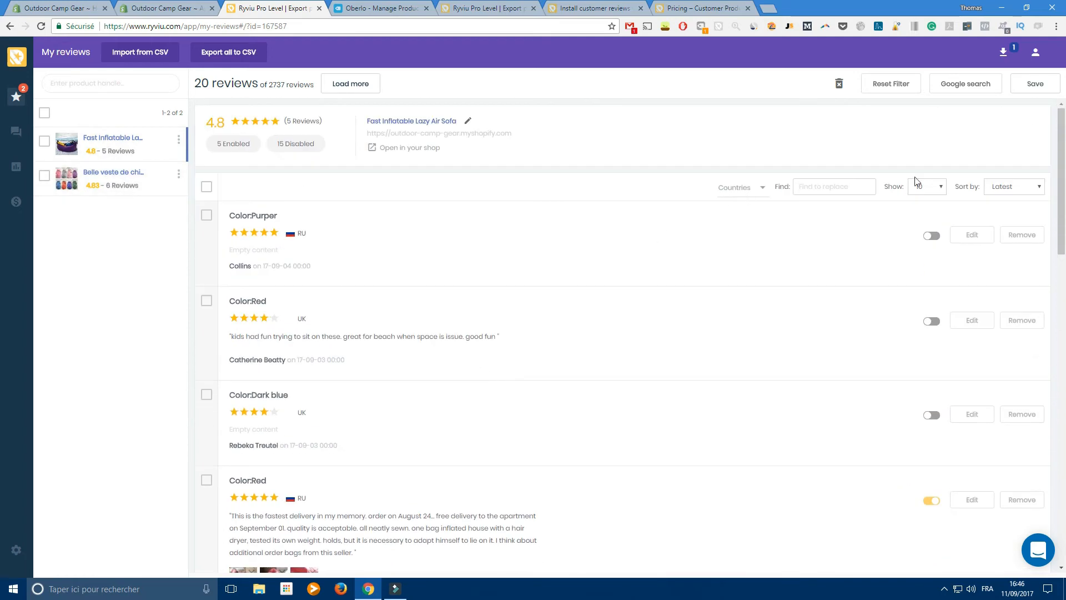
{"action": "left_click", "coordinate": [1025, 92]}
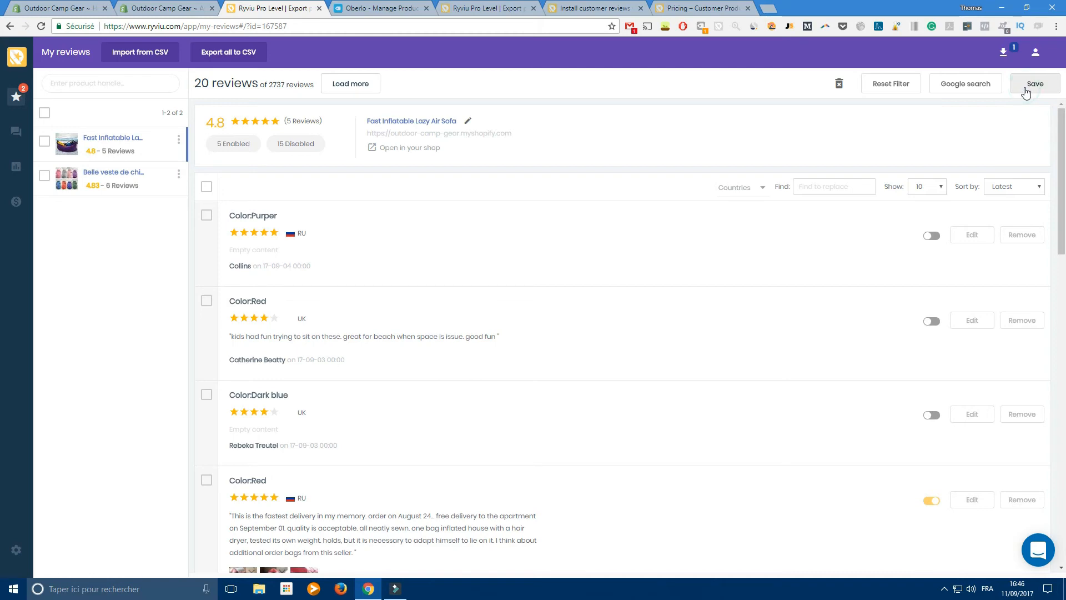
{"action": "left_click", "coordinate": [1004, 53]}
{"action": "left_click", "coordinate": [817, 151]}
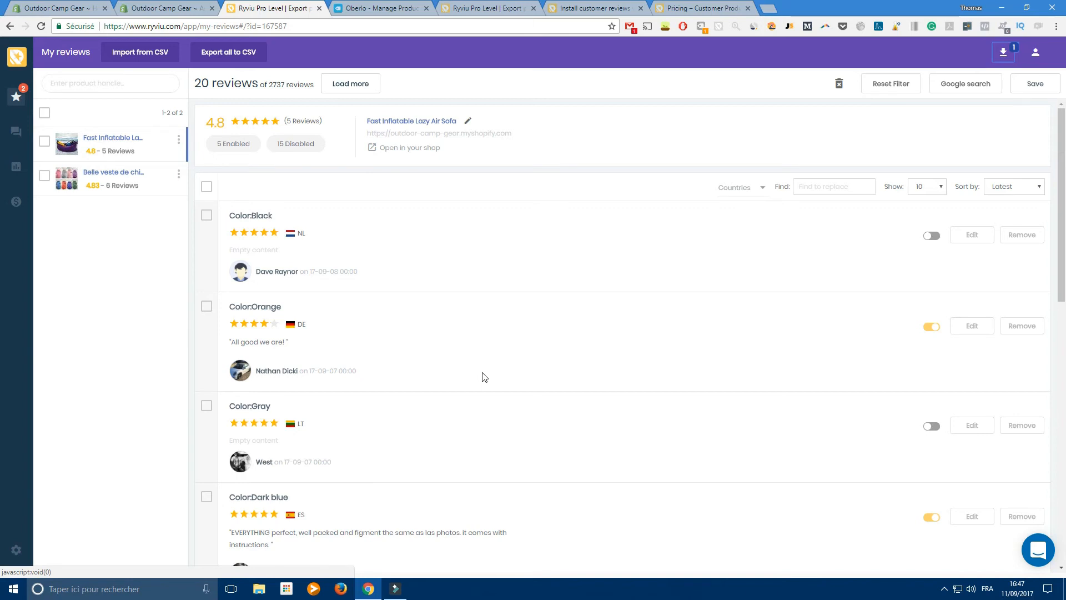
Look through Ryviu's guide to installing the customer reviews widget on a Shopify store, including the product page code snippets.
{"action": "left_click", "coordinate": [485, 8]}
{"action": "left_click", "coordinate": [557, 8]}
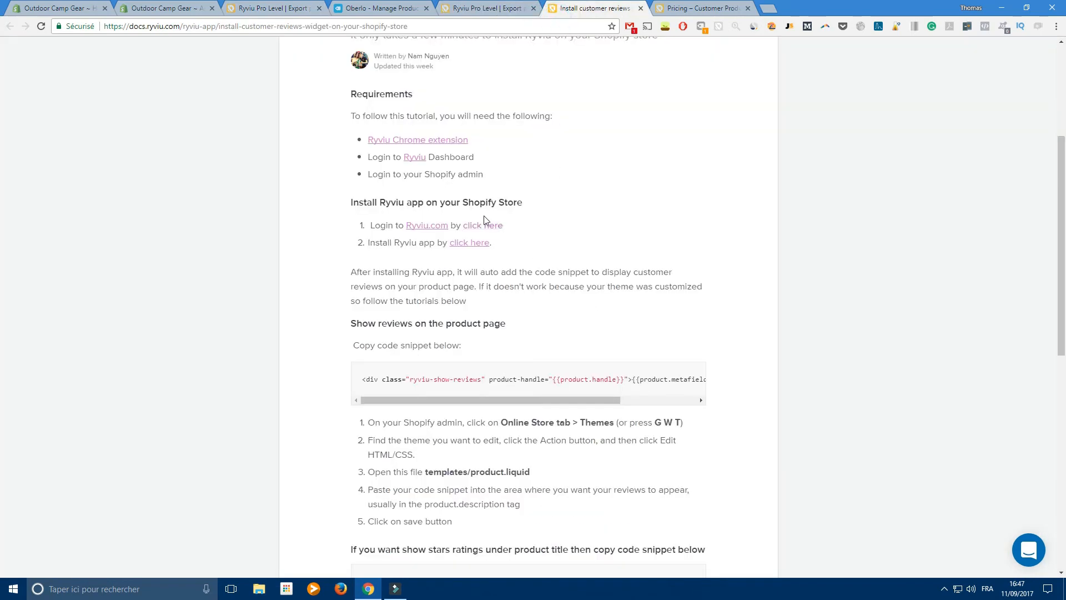
{"action": "scroll", "coordinate": [488, 221], "scroll_direction": "down", "scroll_amount": 4}
{"action": "scroll", "coordinate": [537, 395], "scroll_direction": "down", "scroll_amount": 4}
{"action": "scroll", "coordinate": [674, 302], "scroll_direction": "up", "scroll_amount": 7}
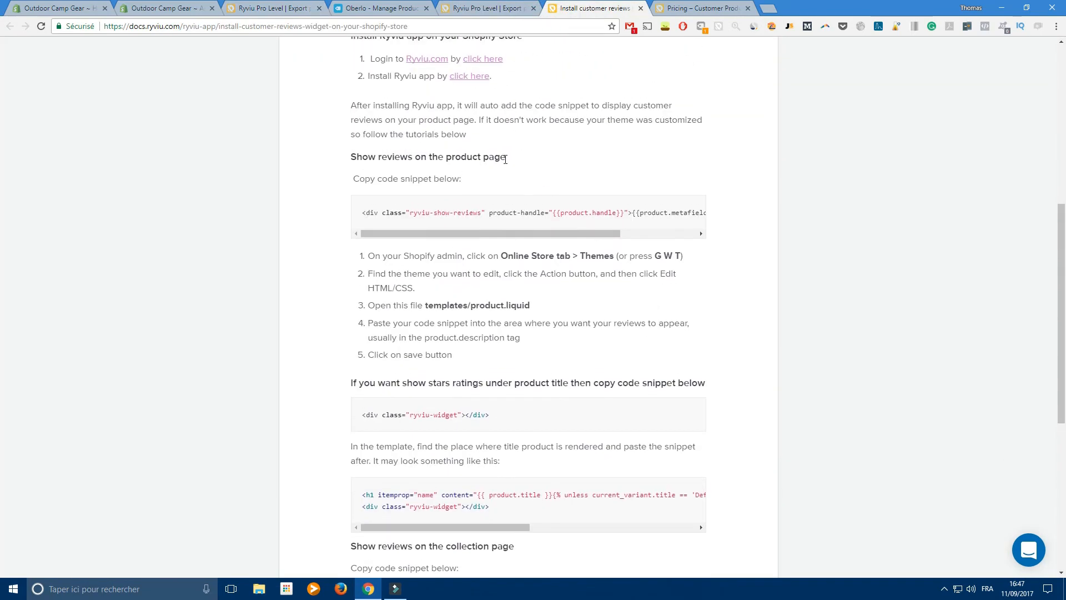
Switch to the Oberlo product list and look over the Ryviu export markers, back up to Belle veste de chien.
{"action": "left_click", "coordinate": [375, 7]}
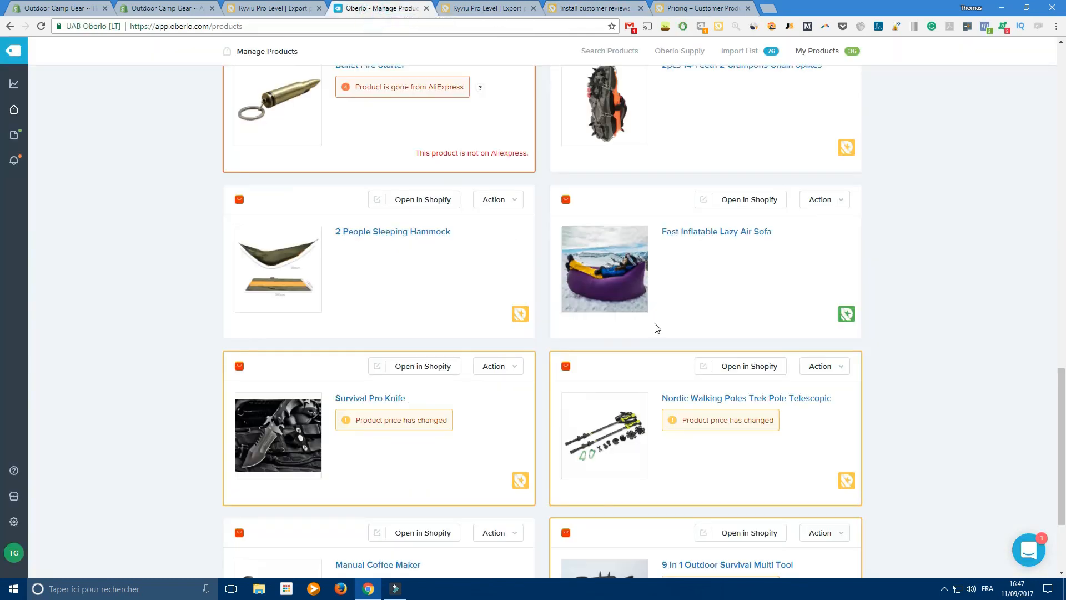
{"action": "scroll", "coordinate": [876, 376], "scroll_direction": "up", "scroll_amount": 4}
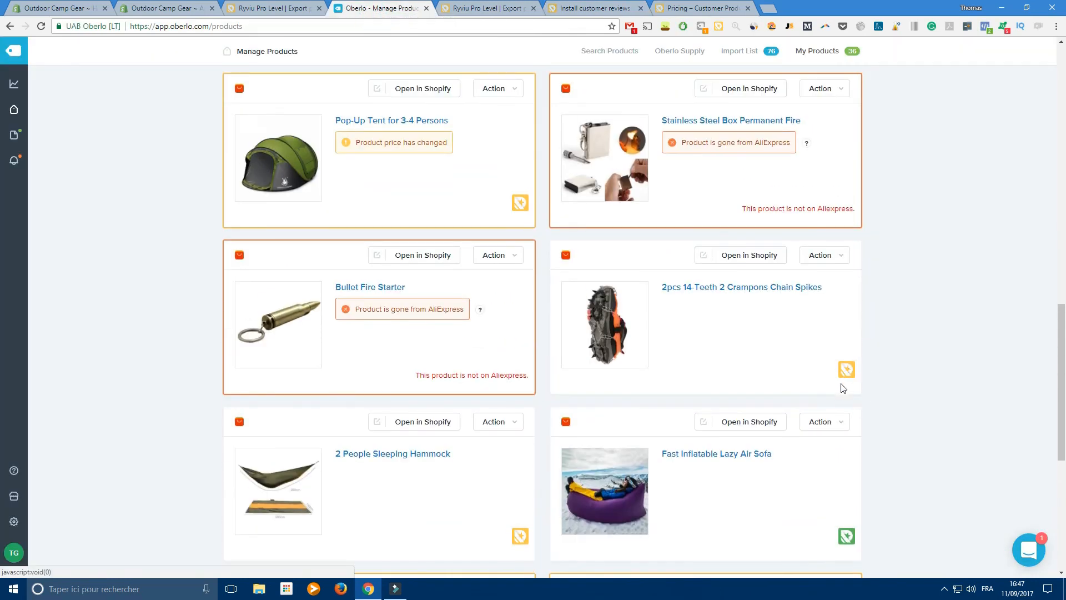
{"action": "scroll", "coordinate": [506, 267], "scroll_direction": "up", "scroll_amount": 4}
{"action": "scroll", "coordinate": [795, 285], "scroll_direction": "up", "scroll_amount": 7}
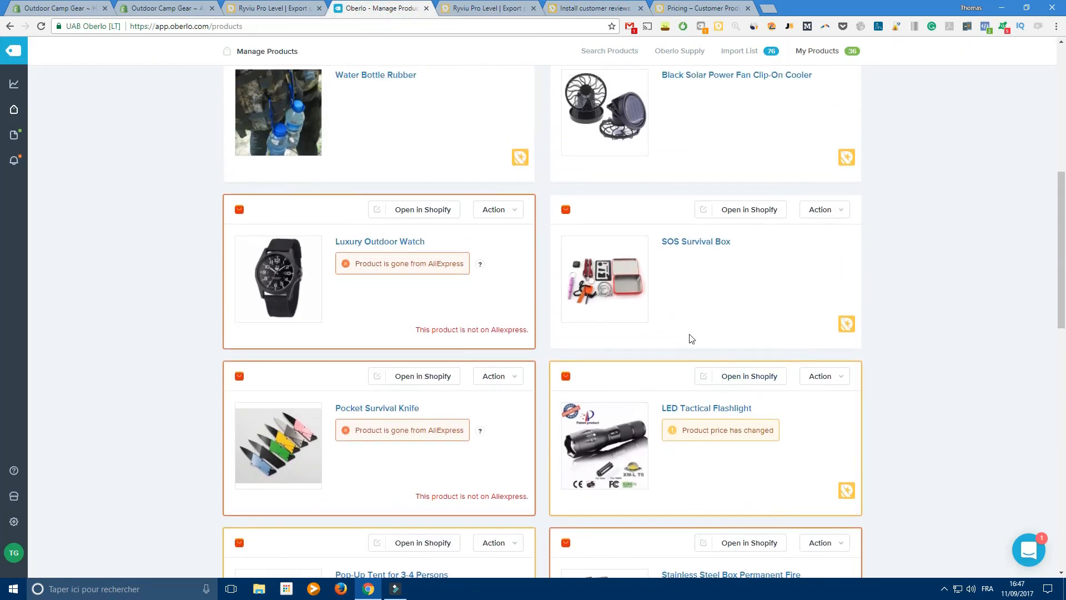
{"action": "scroll", "coordinate": [671, 341], "scroll_direction": "up", "scroll_amount": 3}
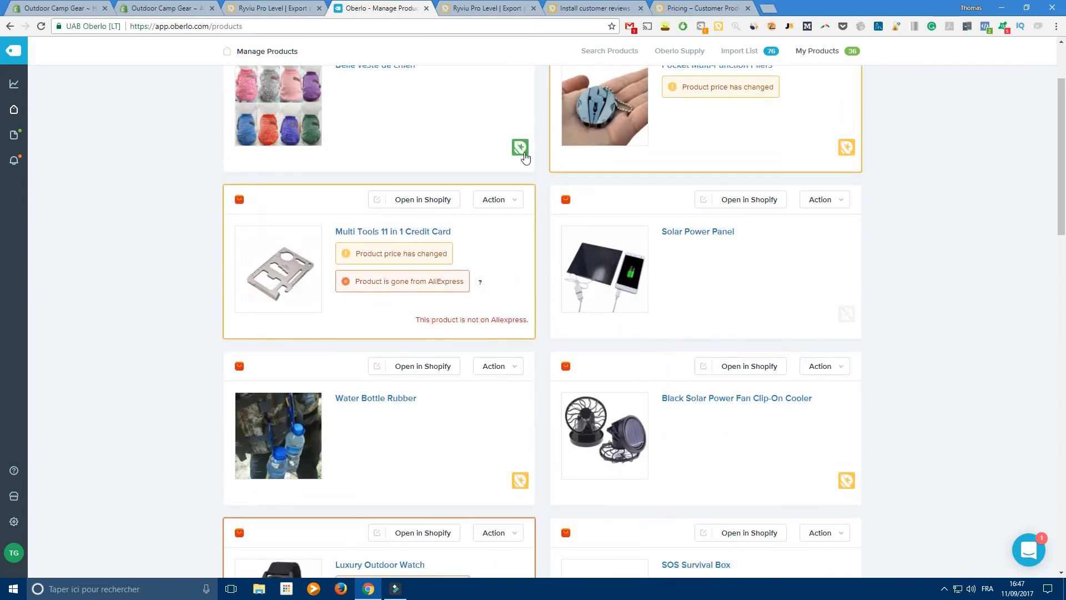
{"action": "scroll", "coordinate": [383, 250], "scroll_direction": "up", "scroll_amount": 2}
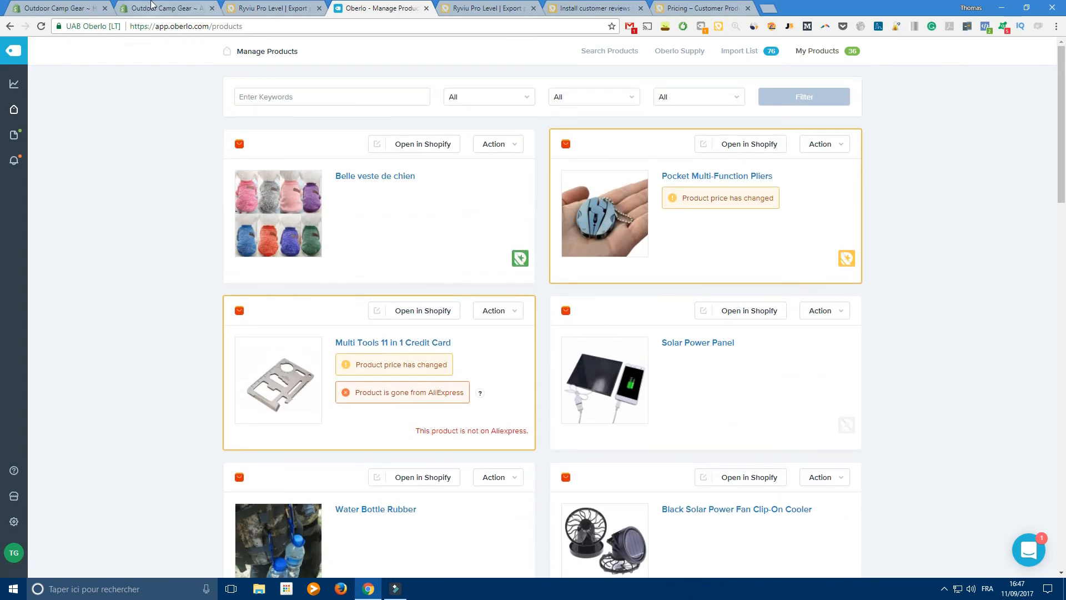
Switch to the Shopify admin's product list and view the Ryviu review import form for 18 in 1 Tools Card.
{"action": "left_click", "coordinate": [39, 7]}
{"action": "left_click", "coordinate": [47, 125]}
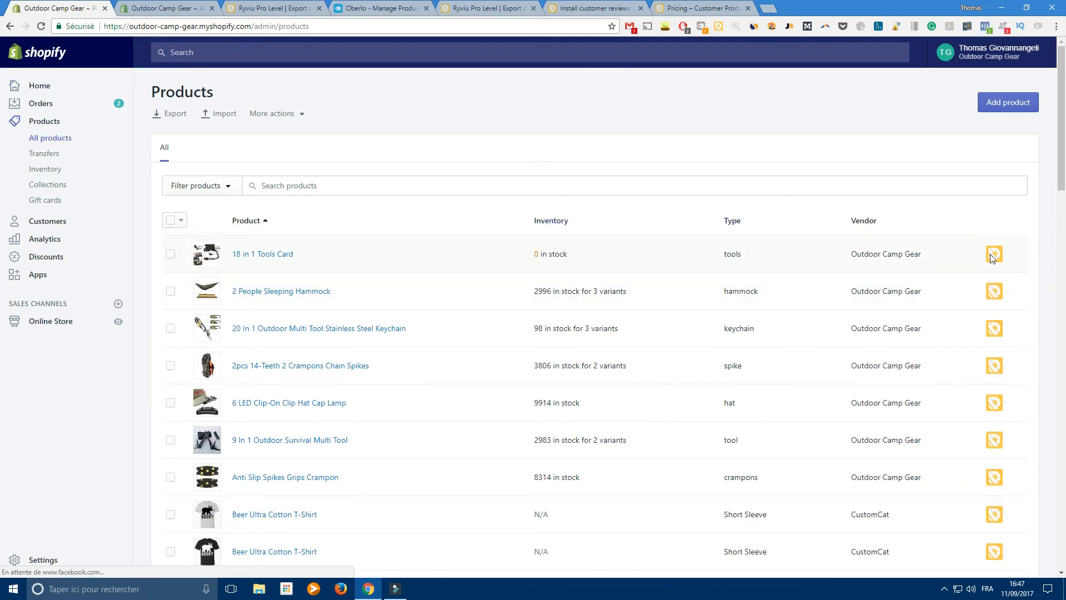
{"action": "left_click", "coordinate": [992, 256]}
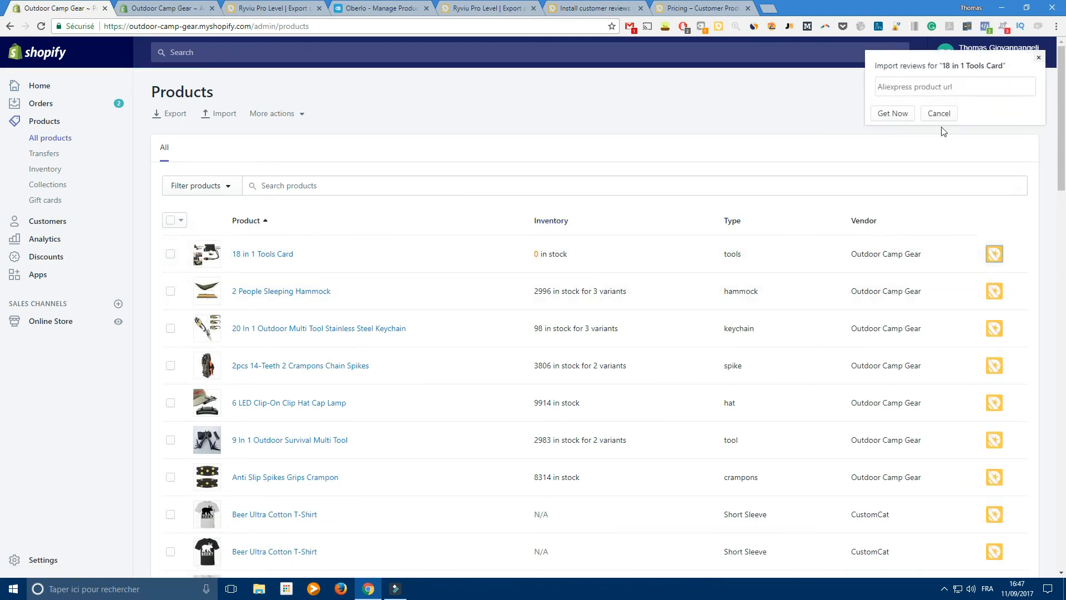
{"action": "left_click", "coordinate": [928, 86]}
{"action": "left_click", "coordinate": [661, 121]}
Glance at the Ryviu reviews dashboard and look over the installed apps in the Shopify admin.
{"action": "left_click", "coordinate": [253, 9]}
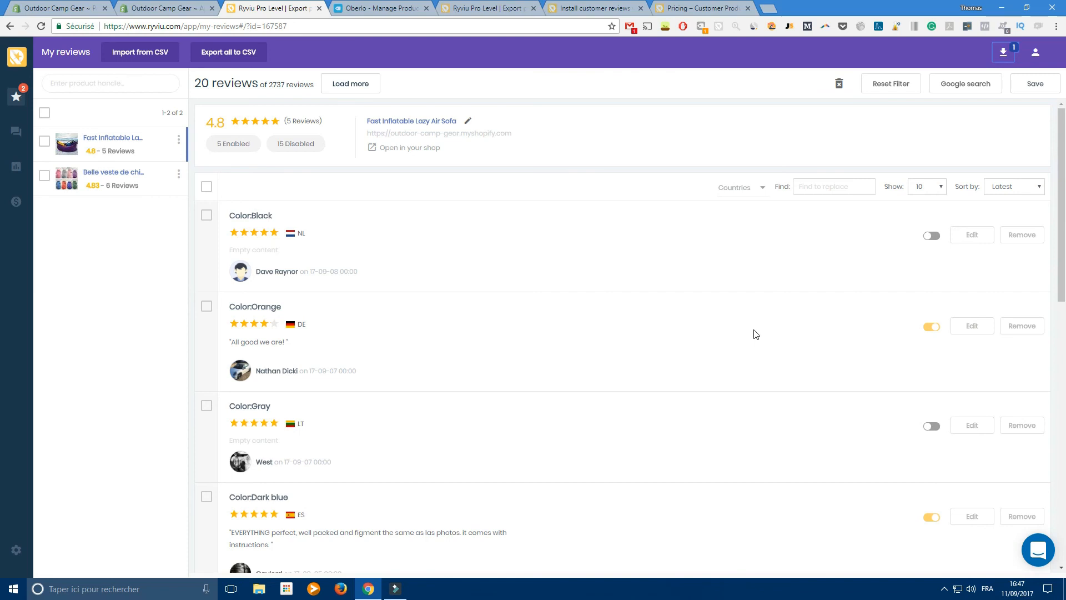
{"action": "left_click", "coordinate": [189, 7]}
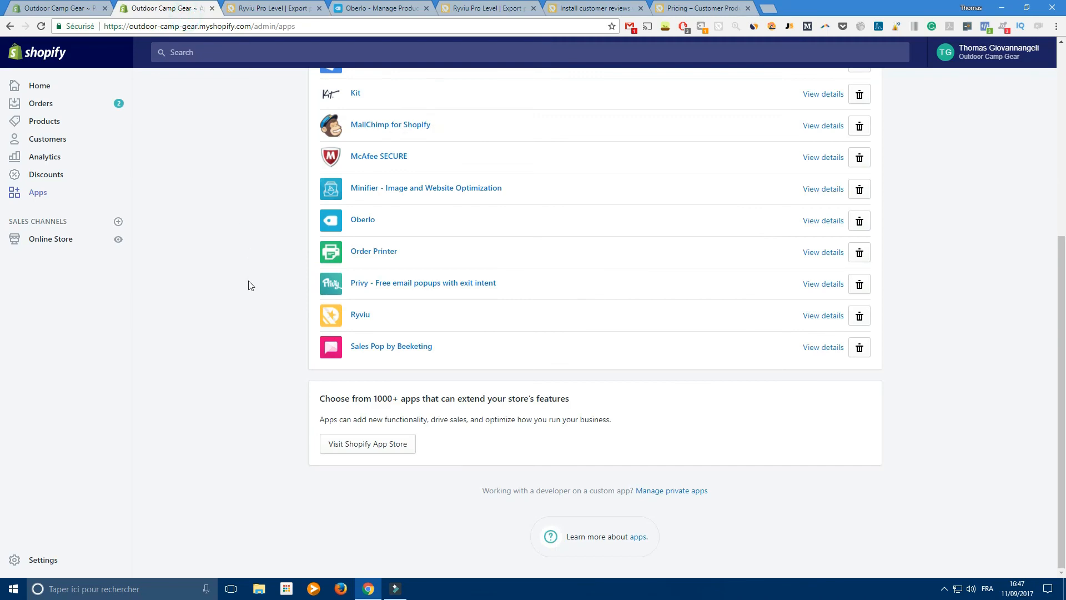
{"action": "scroll", "coordinate": [248, 286], "scroll_direction": "up", "scroll_amount": 5}
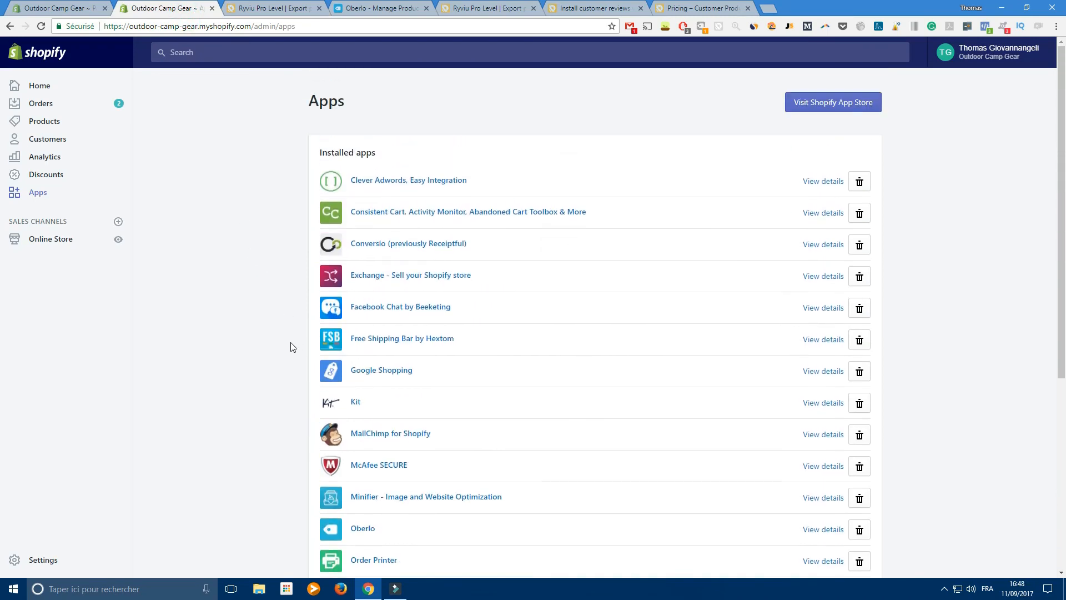